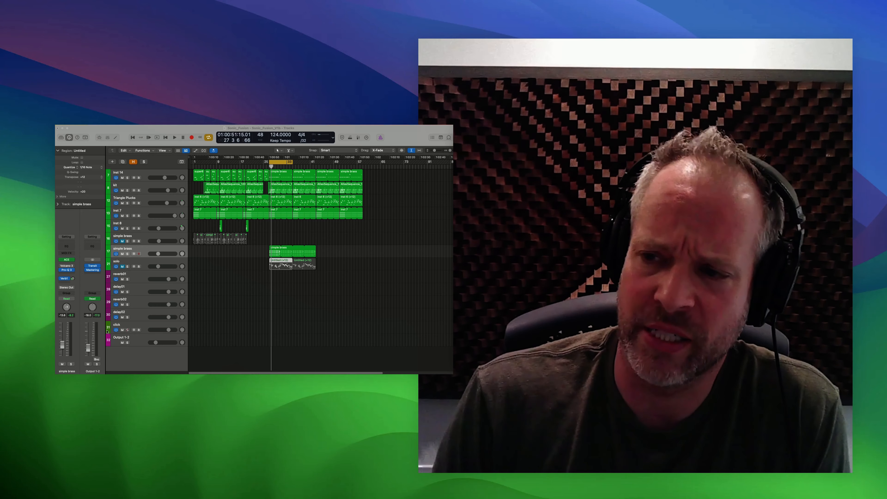
Step: Play back the cycled section starting at bar 27 with the simple brass track active, and stop
left_click(230, 324)
key("space")
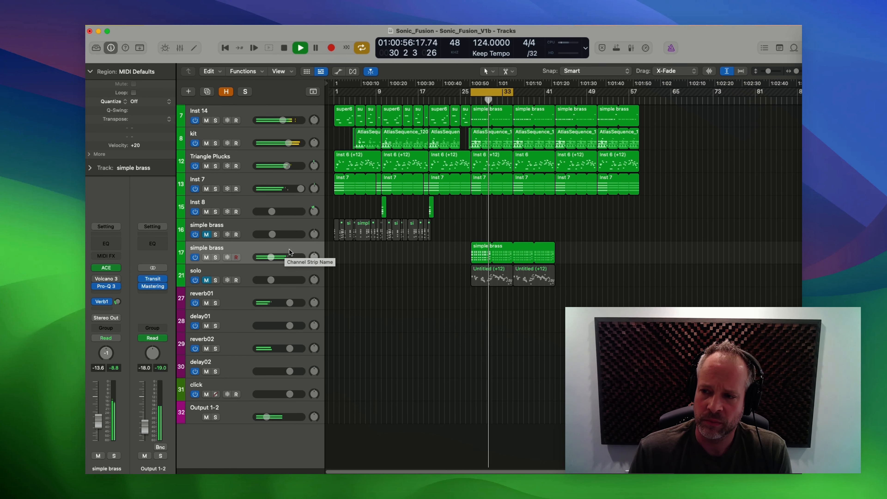
key("space")
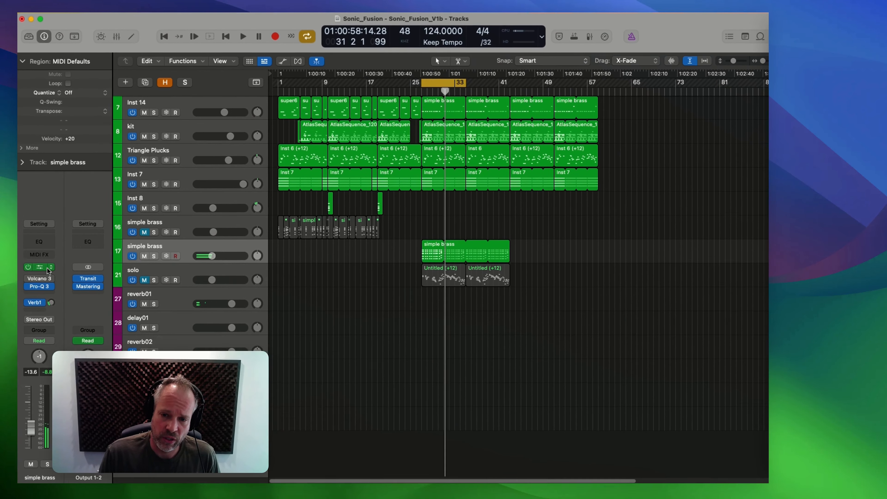
Step: Open the ACE synth on the unmuted simple brass track and try low-pass types, including LP4, on its first VCF
left_click(36, 267)
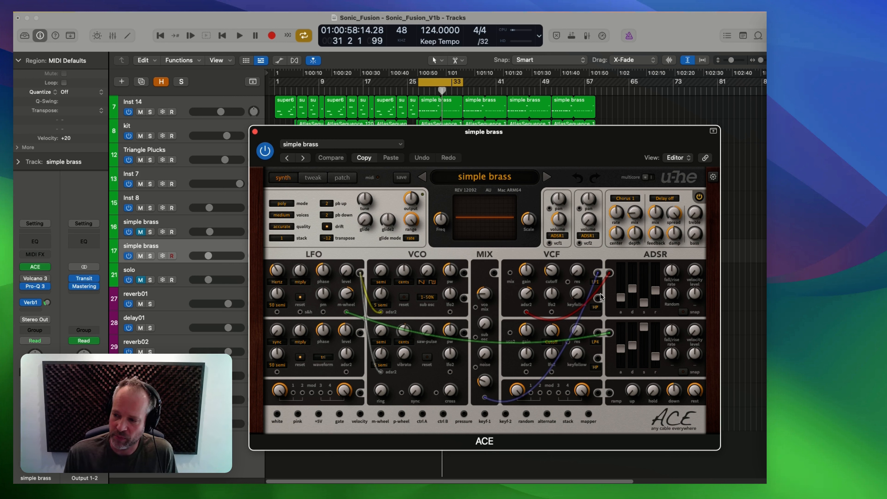
scroll(598, 283, "down", 2)
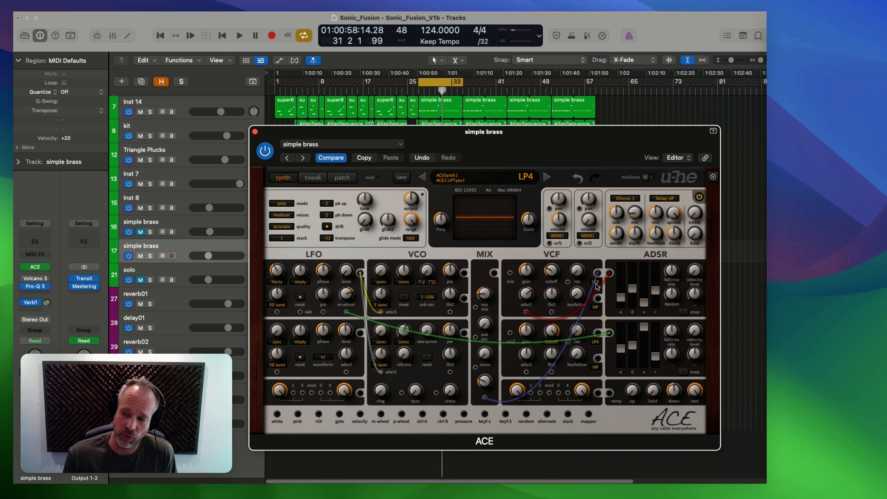
scroll(597, 286, "up", 3)
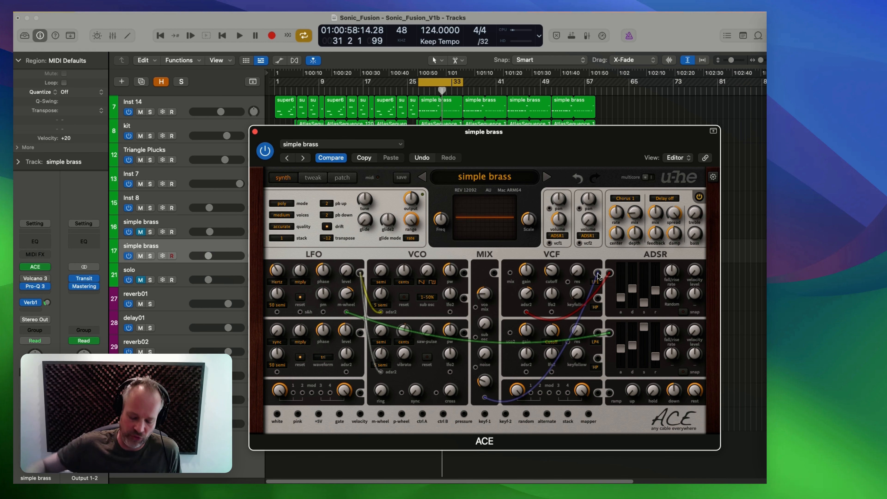
Step: Add a bypassed high-cut band at about 6113 Hz with a 6 dB/oct slope in the simple brass track's Pro-Q 3
left_click(35, 286)
left_click(577, 269)
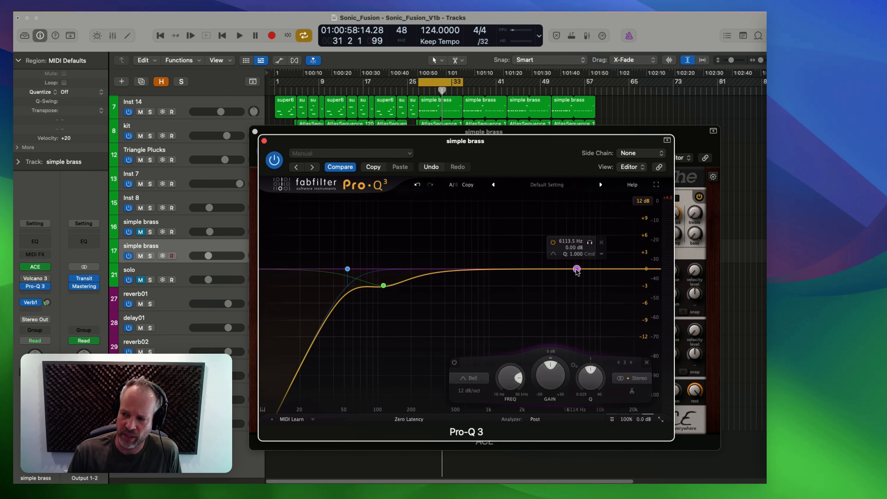
left_click(472, 378)
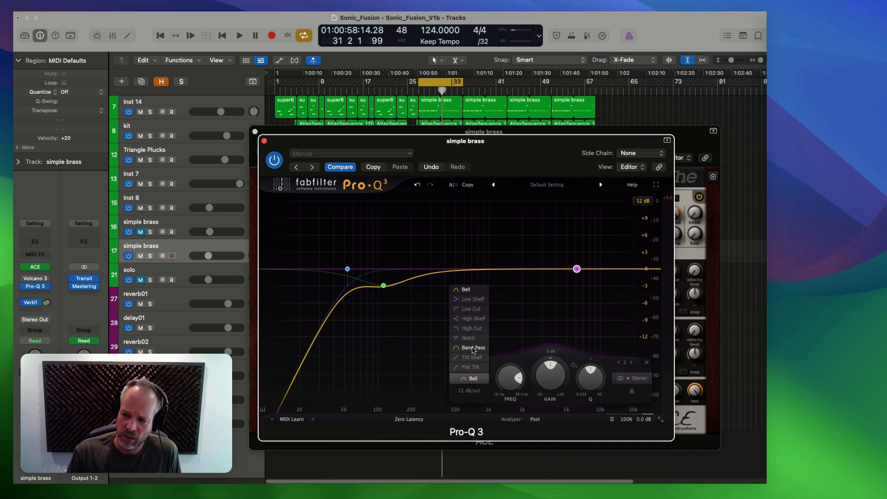
left_click(471, 328)
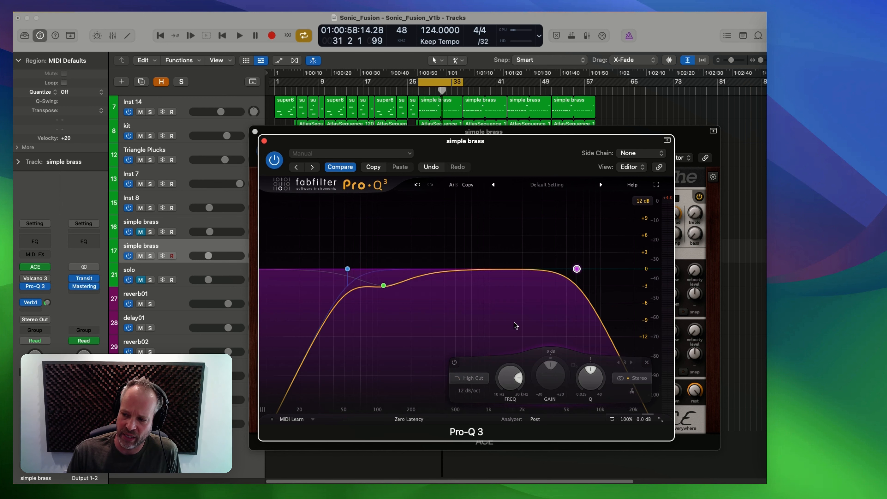
left_click(475, 392)
left_click(477, 403)
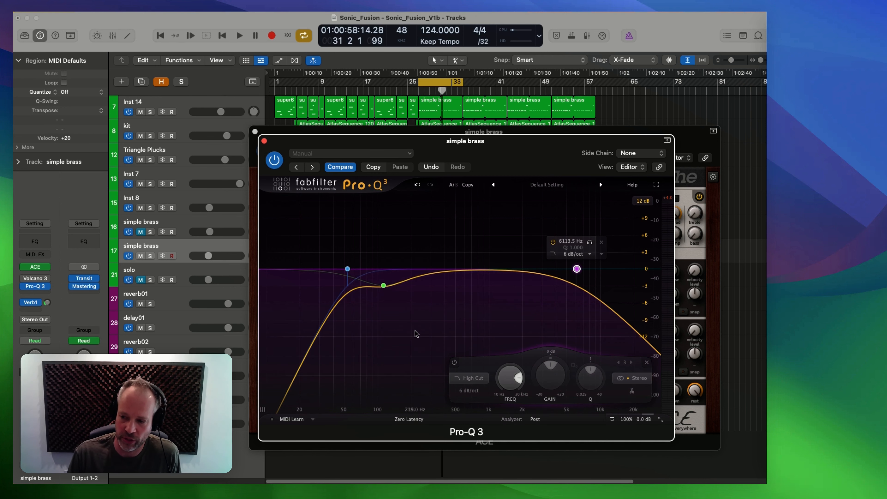
left_click(455, 363)
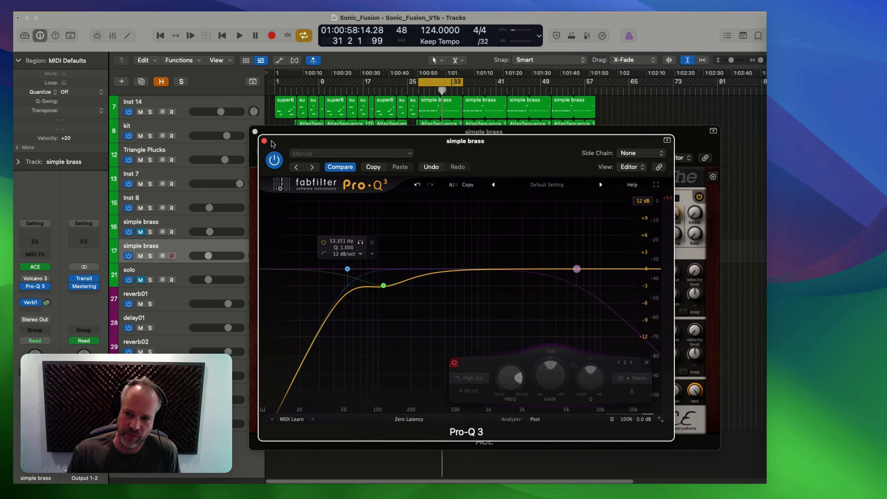
left_click(264, 141)
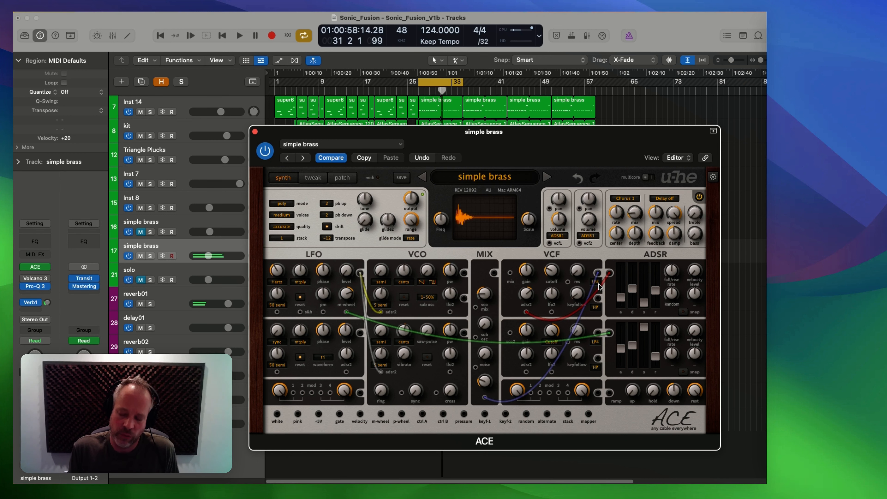
Step: Try another filter type on the first VCF of ACE and close the simple brass synth
scroll(598, 283, "down", 3)
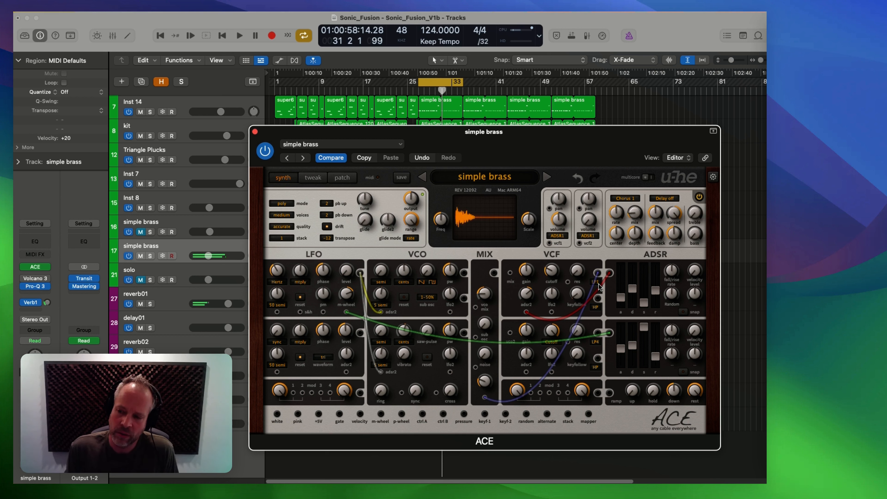
left_click(255, 132)
Step: Select the Inst 7 track, solo its region at bar 27 and play it through the cycle
left_click(201, 173)
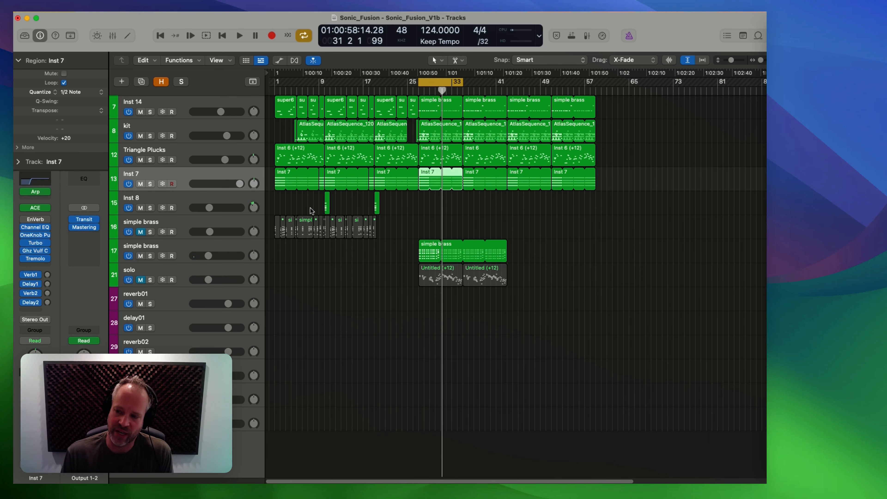
key("ctrl+s")
key("space")
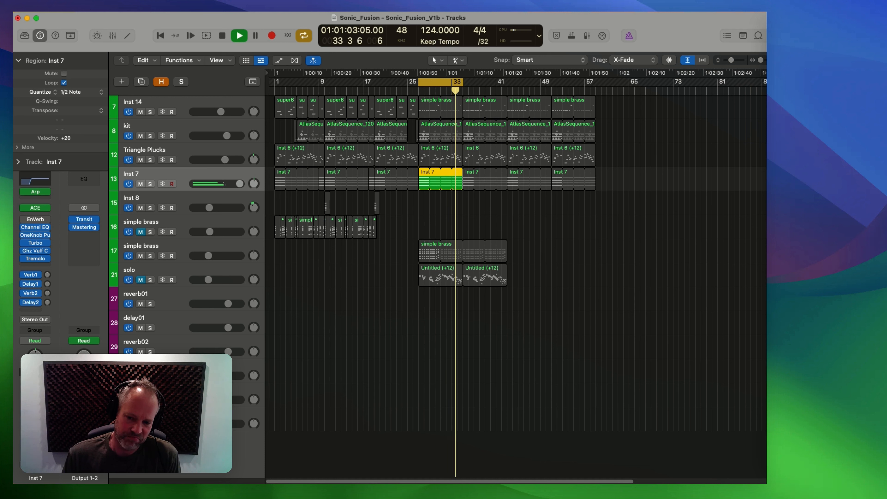
key("space")
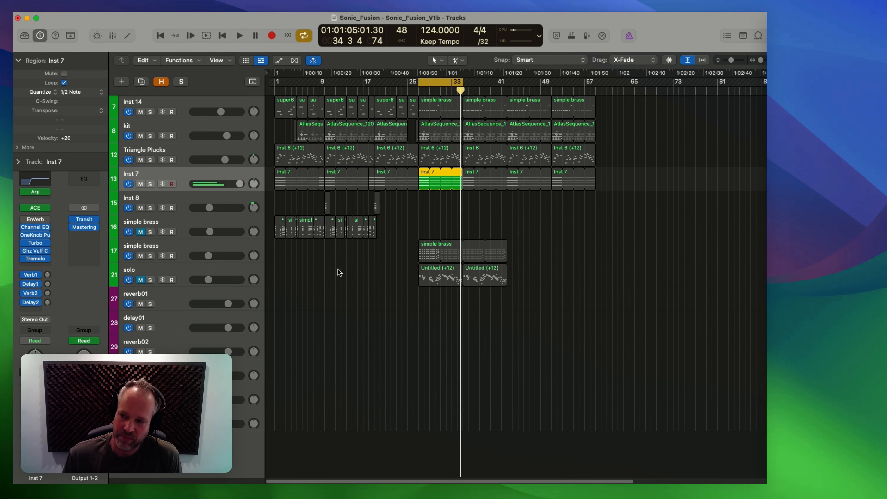
Step: Examine the ACE patch and the Turbo effect settings on the Inst 7 track, and close both plug-ins
left_click(35, 207)
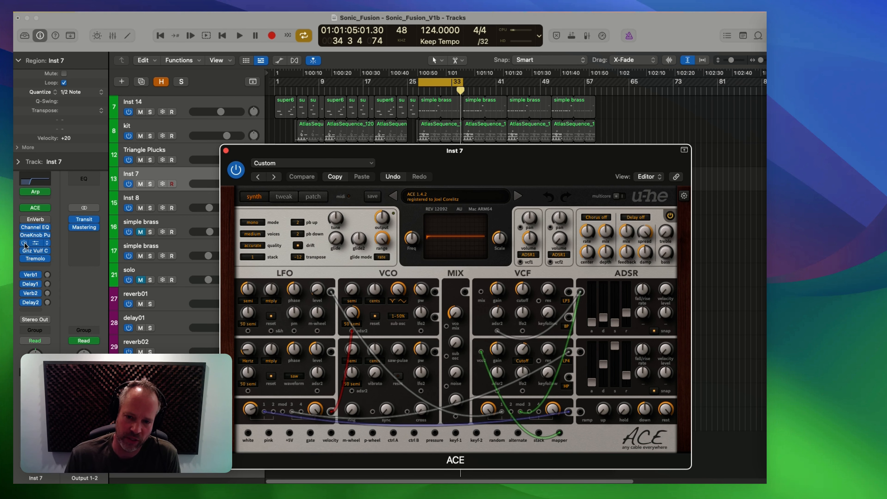
left_click(35, 243)
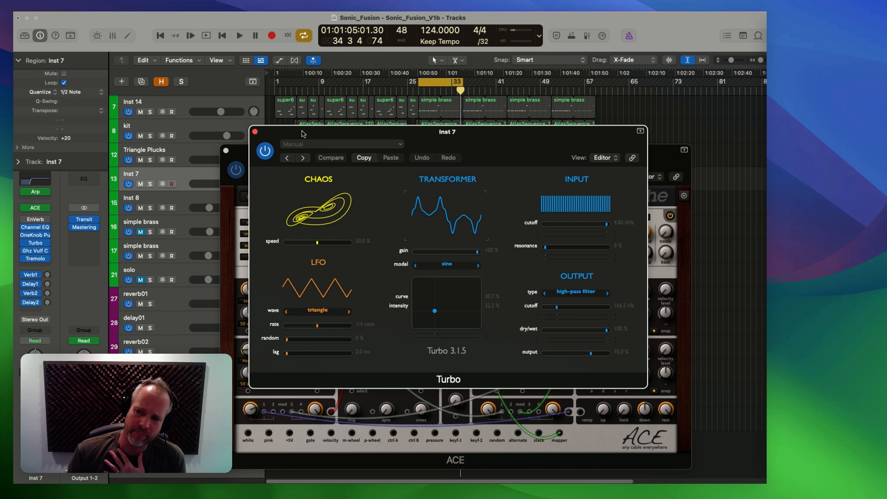
left_click(255, 131)
left_click(226, 151)
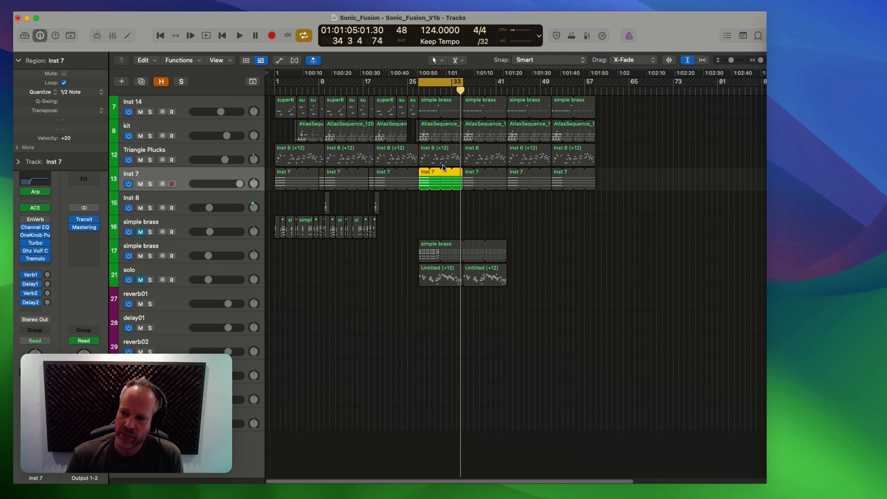
Step: Audition the Inst 6 region at bar 27 on the Triangle Plucks track in solo, and turn solo off
left_click(436, 159)
key("space")
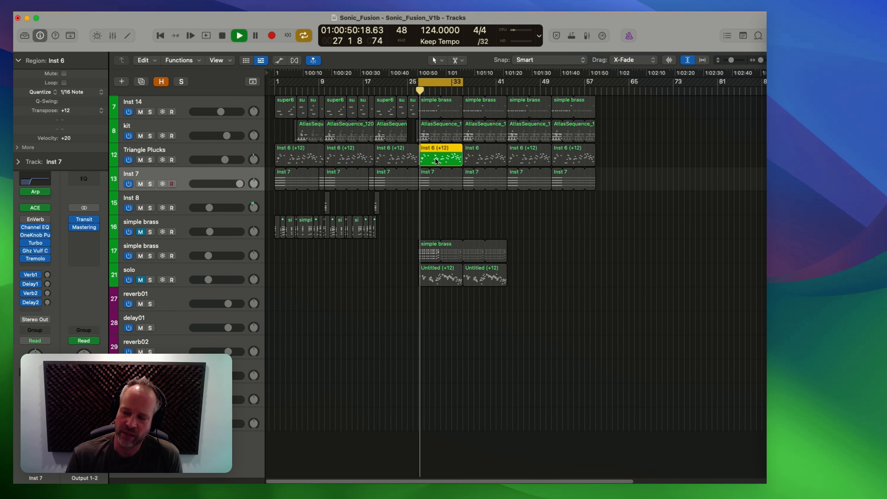
left_click(189, 159)
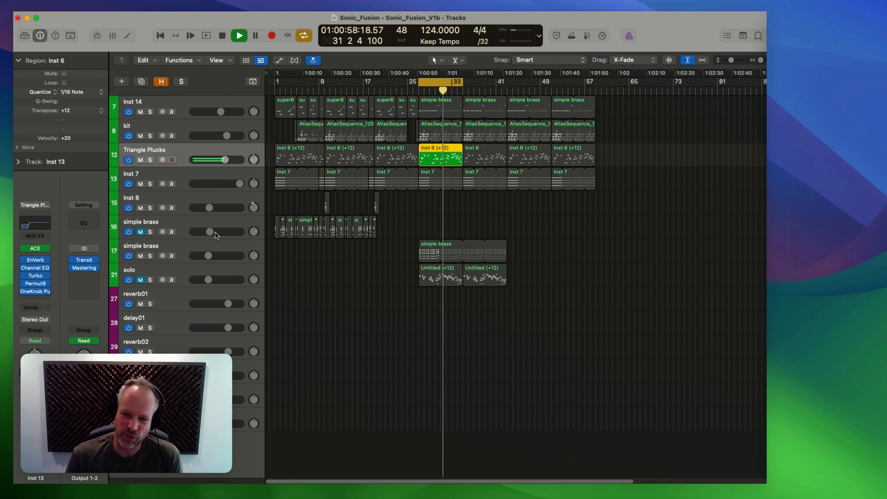
key("ctrl+s")
key("space")
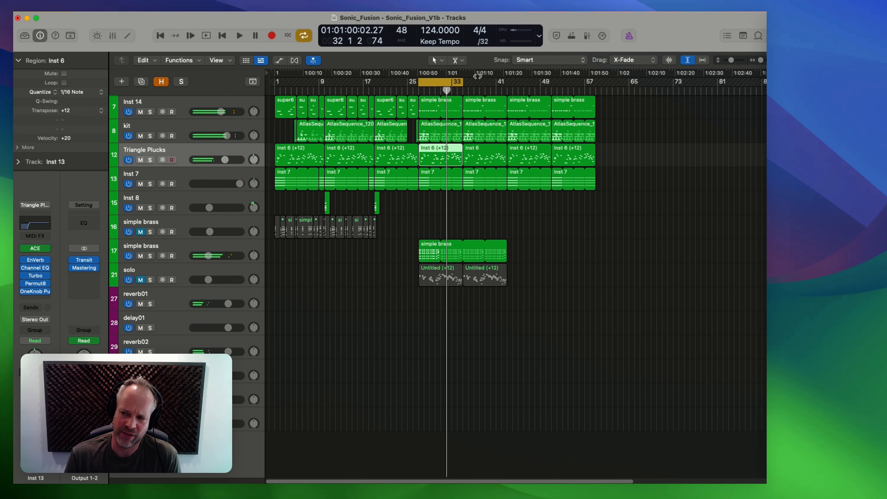
Step: Solo the kit track's AtlasSequence region at bar 27 and play it
left_click(423, 135)
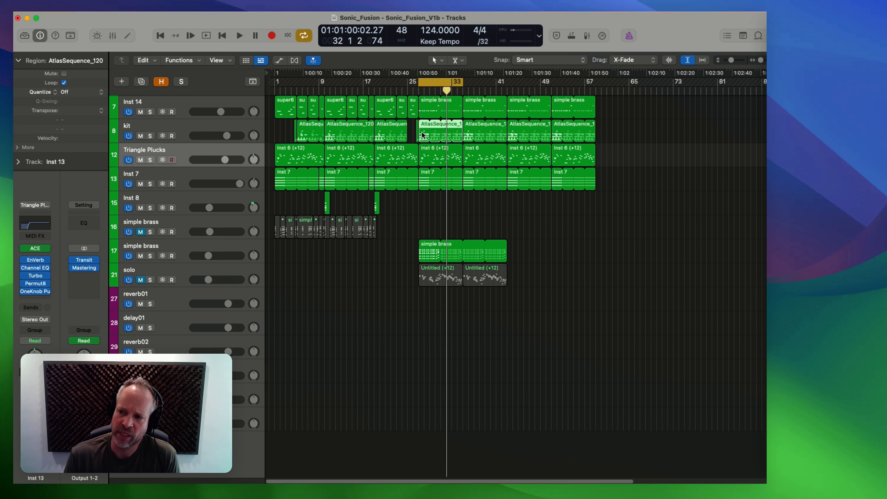
key("s")
key("space")
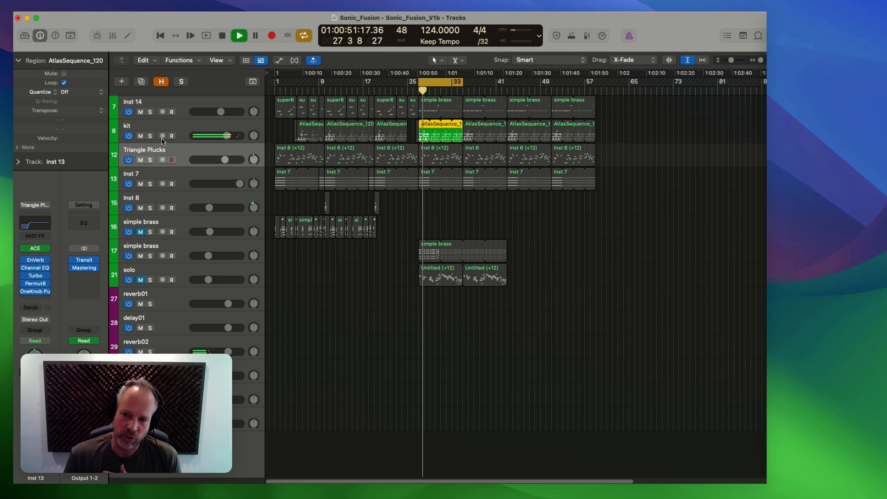
Step: Open the Atlas drum plug-in on the kit track and reposition its window so the track list stays accessible
key("Up")
left_click(35, 239)
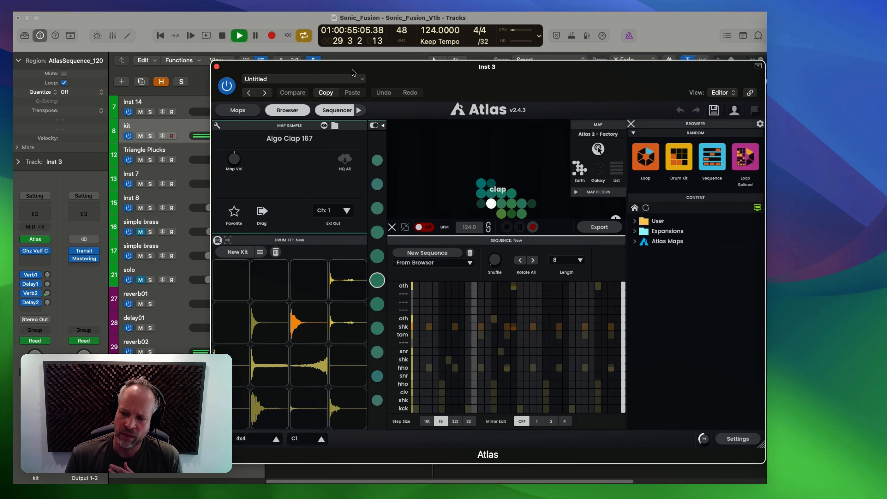
left_click_drag(353, 73, 306, 32)
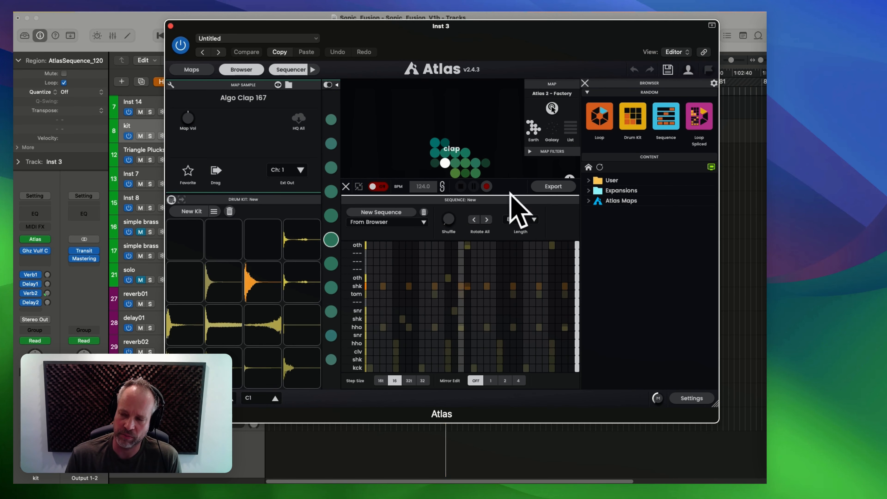
left_click_drag(188, 28, 306, 80)
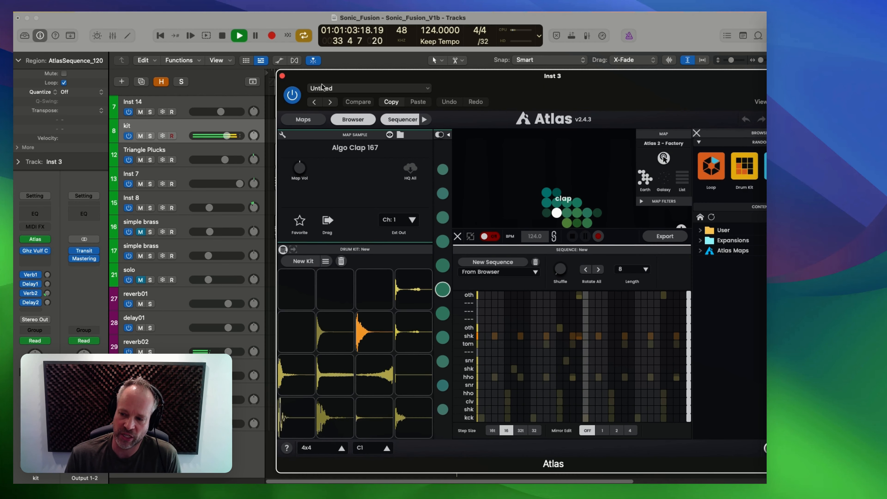
Step: Render the Atlas sequence as a MIDI mixdown and bring it into the arrangement at bar 1, importing its tempo
left_click(669, 237)
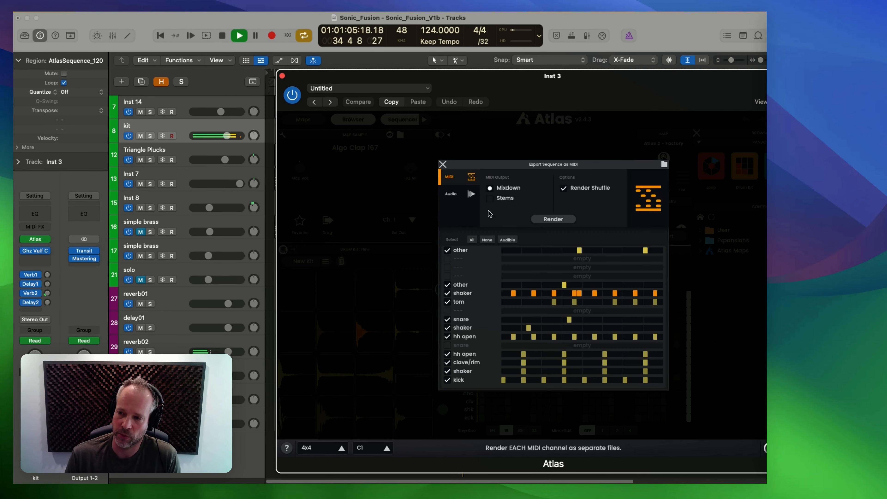
left_click(552, 219)
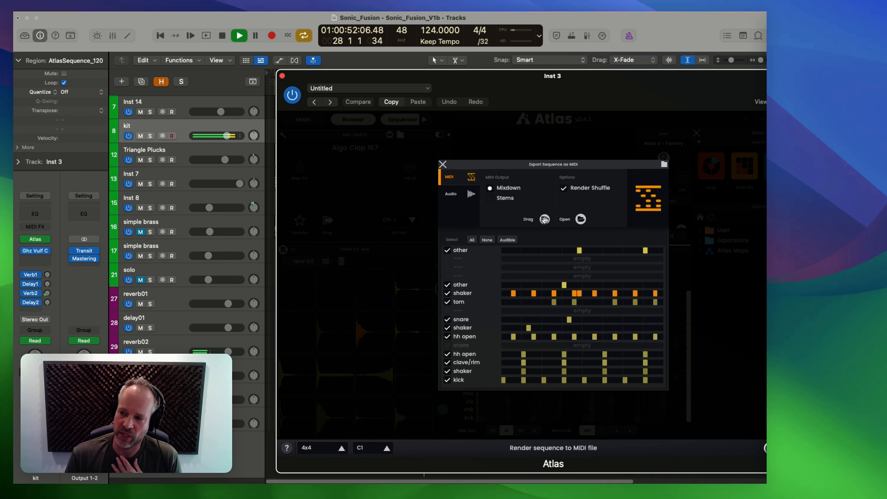
left_click_drag(545, 218, 262, 173)
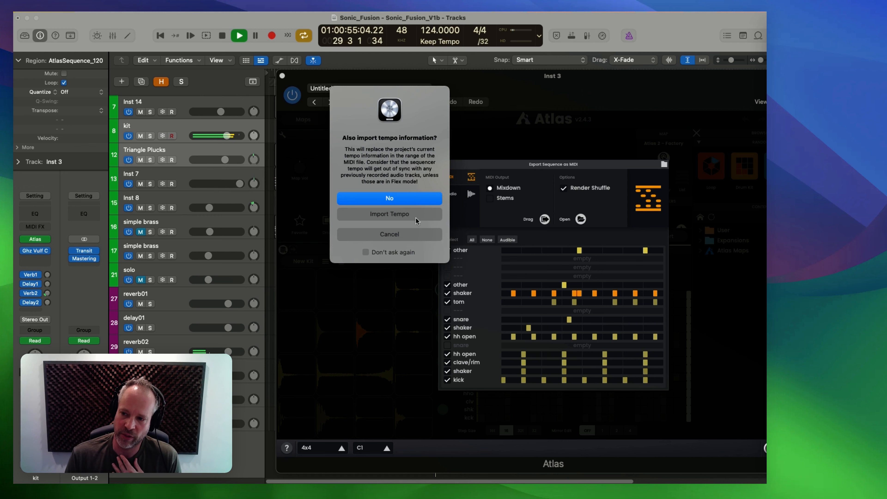
left_click(416, 216)
left_click(282, 75)
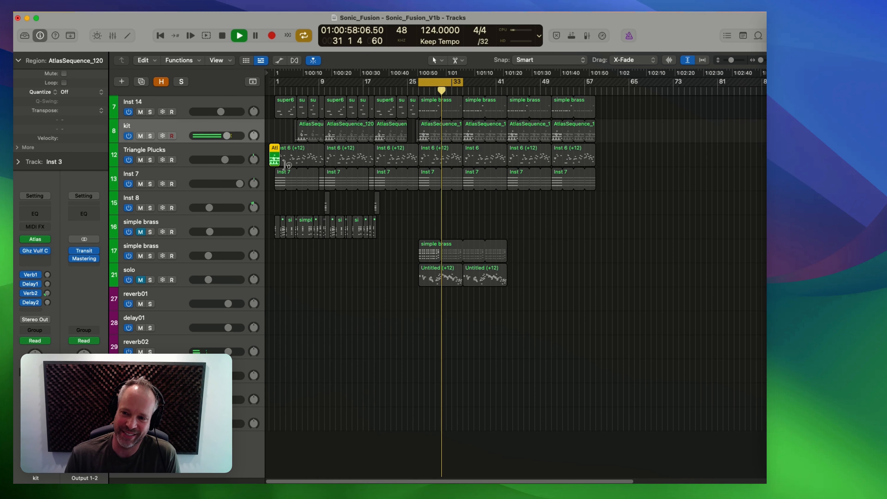
Step: Move the imported Atlas region to bar 27 on the kit track, stop playback and loop the region
left_click_drag(275, 159, 419, 130)
key("space")
key("l")
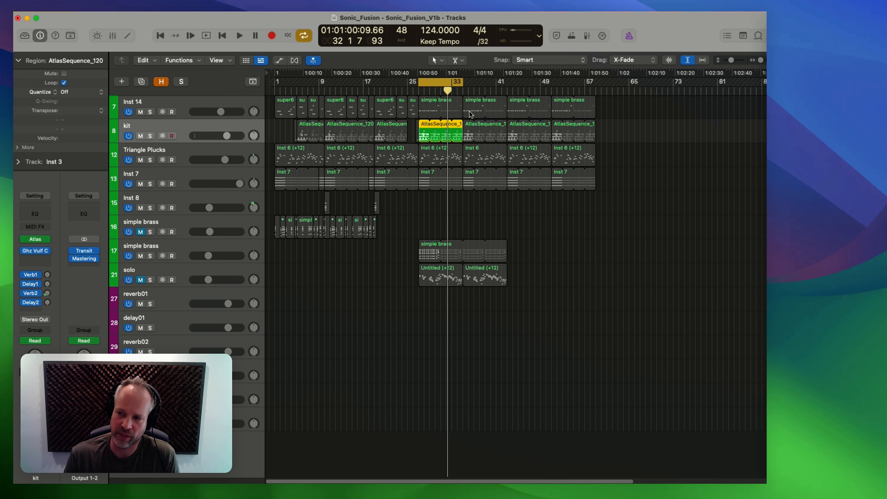
Step: Reopen Atlas on the kit track, dismiss the MIDI export dialog and audition several drum pads, including the bottom row
left_click(35, 239)
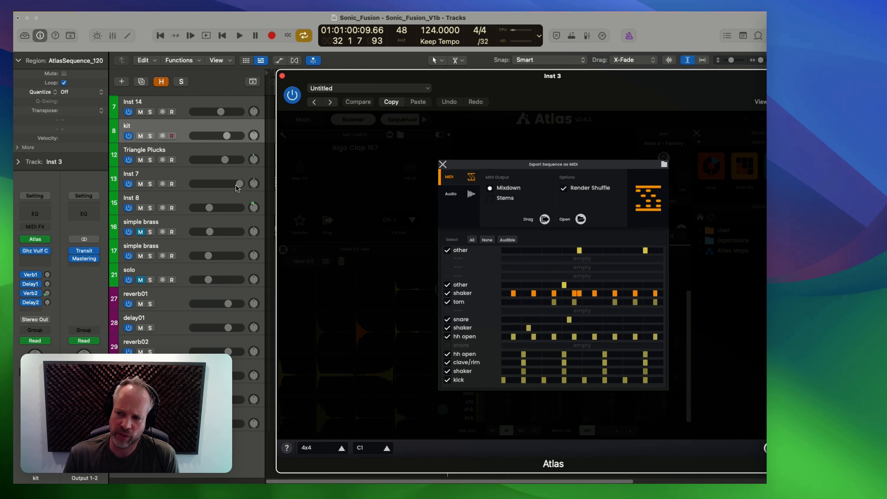
left_click(442, 165)
left_click(373, 374)
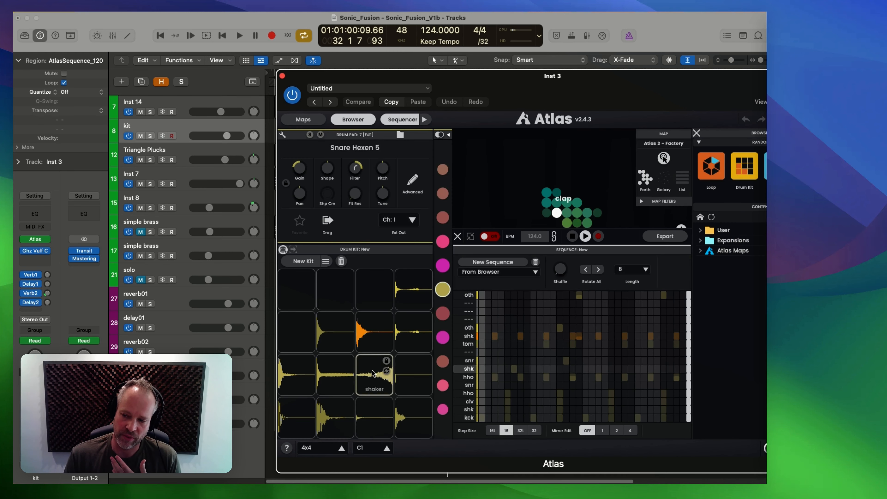
left_click(335, 421)
left_click(296, 421)
left_click(334, 421)
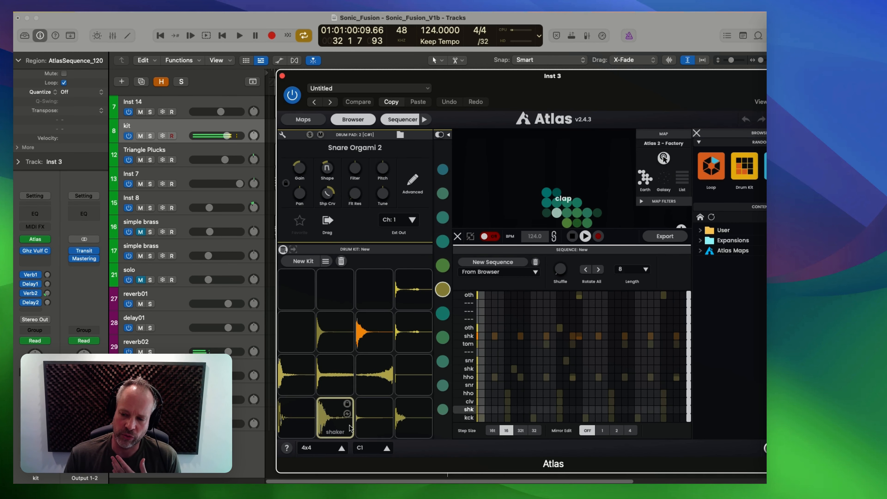
left_click(367, 425)
left_click(414, 422)
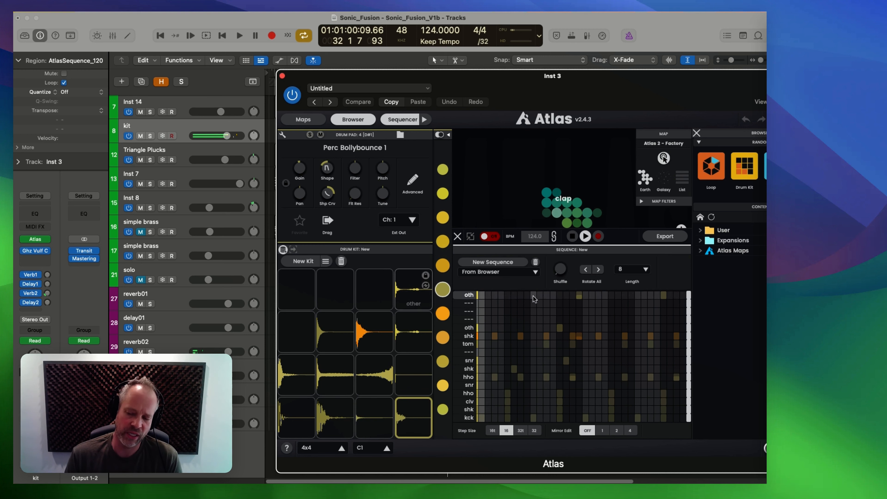
Step: Audition the Kick 808 25 pad and several of its similar-sounding sample alternatives in Atlas
left_click(297, 420)
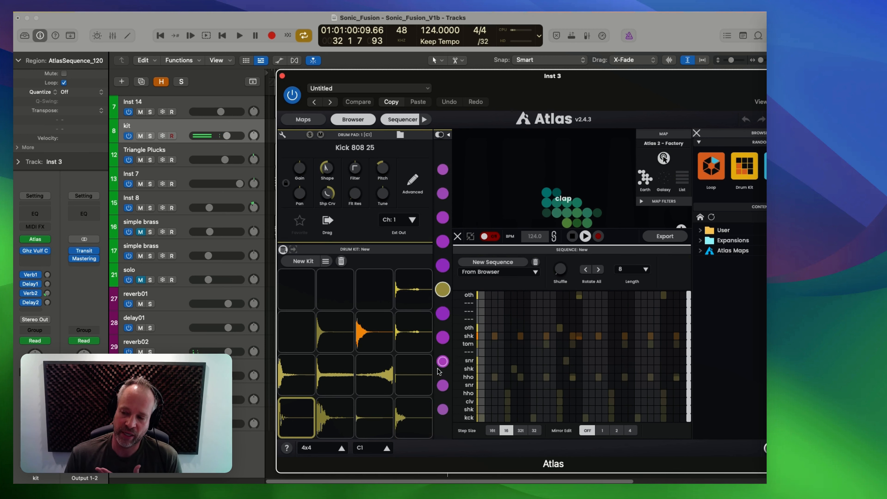
left_click(440, 314)
left_click(442, 289)
left_click(442, 266)
left_click(442, 241)
left_click(443, 217)
left_click(442, 289)
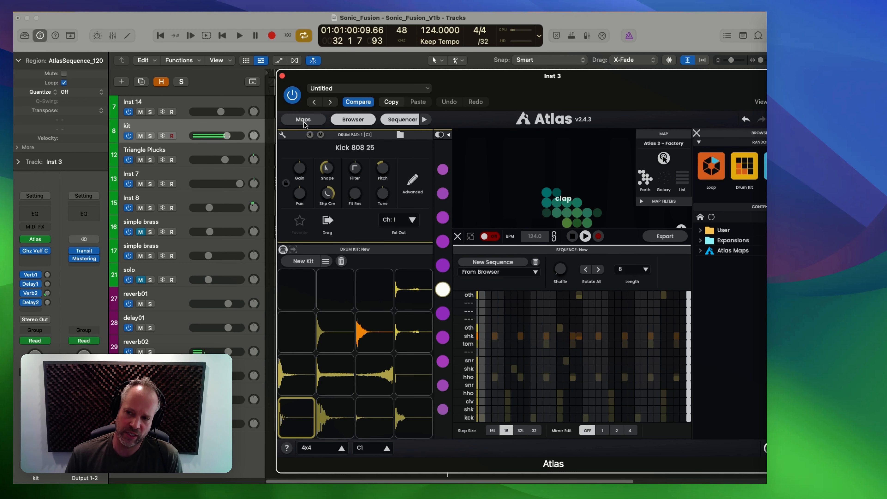
Step: Reposition the Atlas window so it is fully in view and hide the sequencer to expose the whole sample map
left_click(303, 120)
left_click(349, 120)
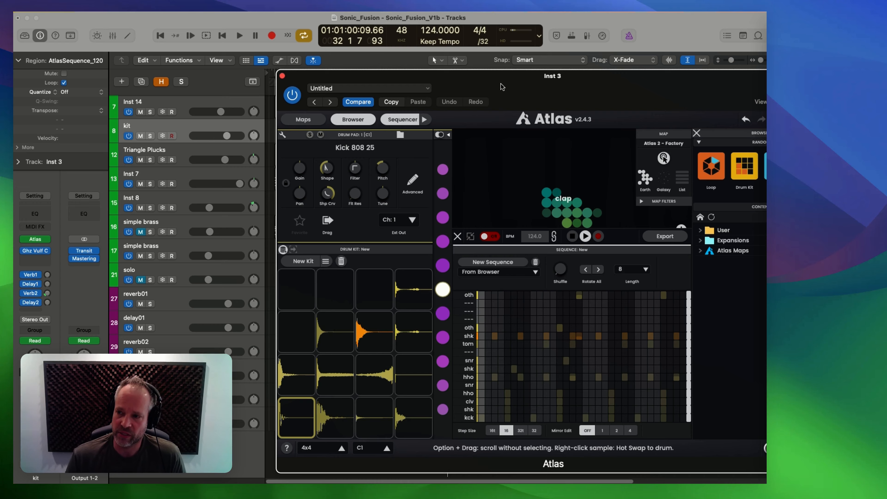
left_click_drag(498, 88, 434, 82)
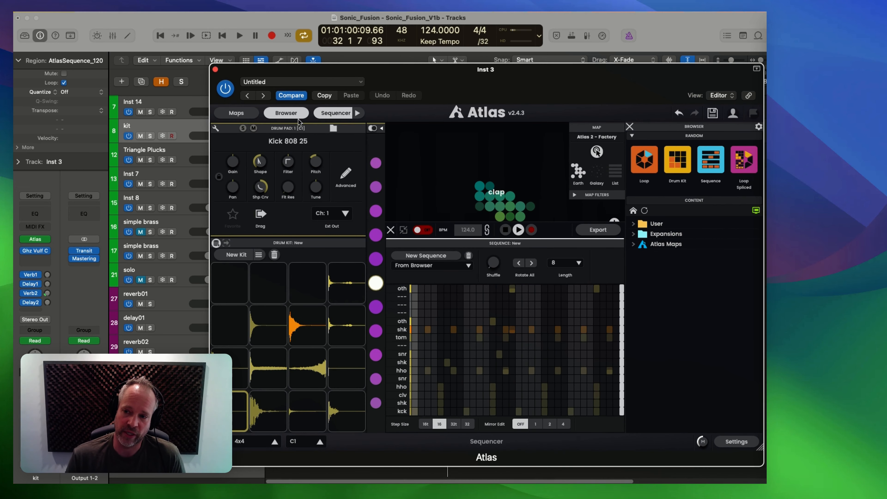
left_click(338, 118)
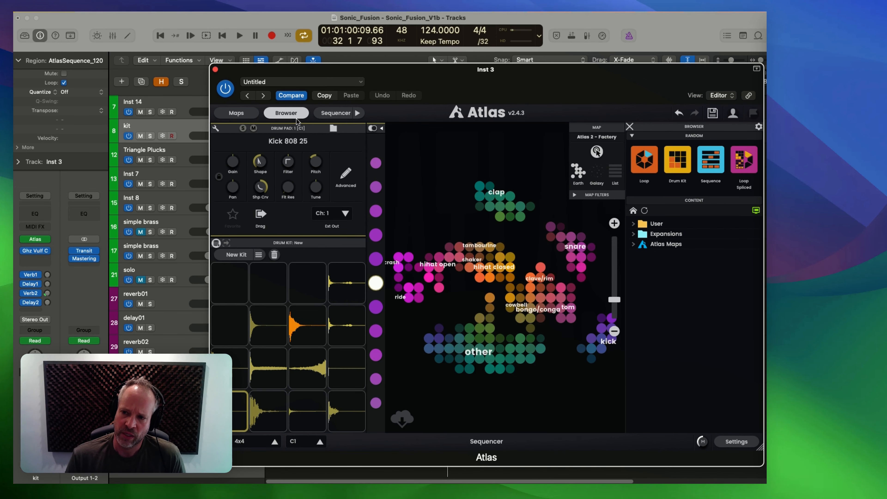
Step: Audition an open hi-hat and neighbouring samples on the Atlas map, and close the plug-in window
left_click(439, 257)
mouse_move(507, 229)
left_mouse_down()
mouse_move(512, 298)
mouse_move(477, 336)
mouse_move(497, 353)
mouse_move(488, 376)
mouse_move(430, 350)
mouse_move(440, 337)
mouse_move(468, 343)
mouse_move(470, 329)
mouse_move(429, 255)
mouse_move(434, 185)
left_mouse_up()
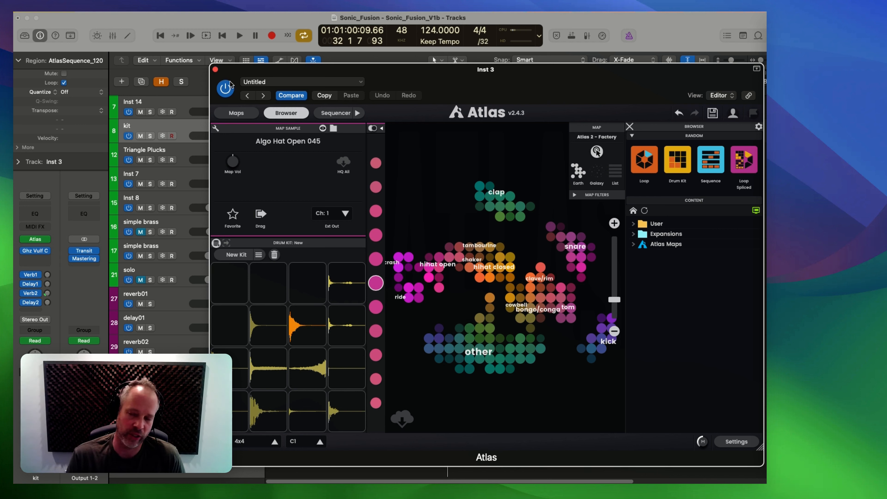
left_click(215, 70)
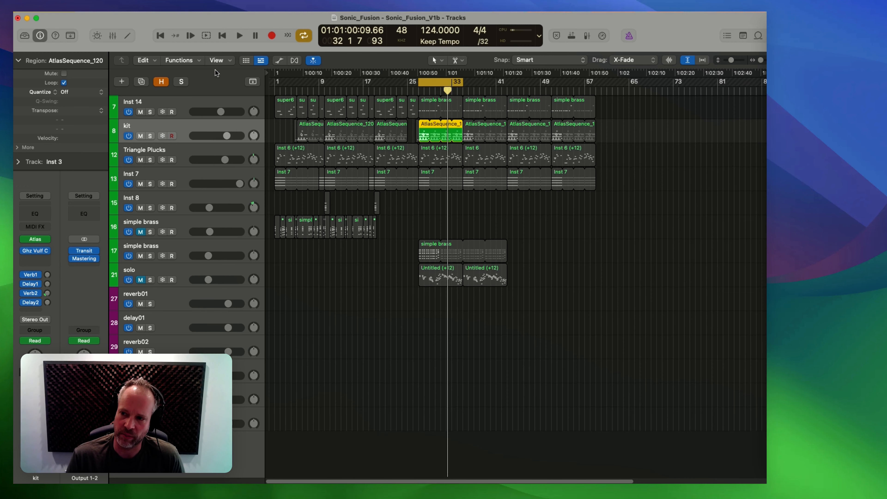
Step: Play the soloed simple brass region at bar 27 on Inst 14, select its track and turn solo off to hear the full mix
left_click(430, 111)
key("space")
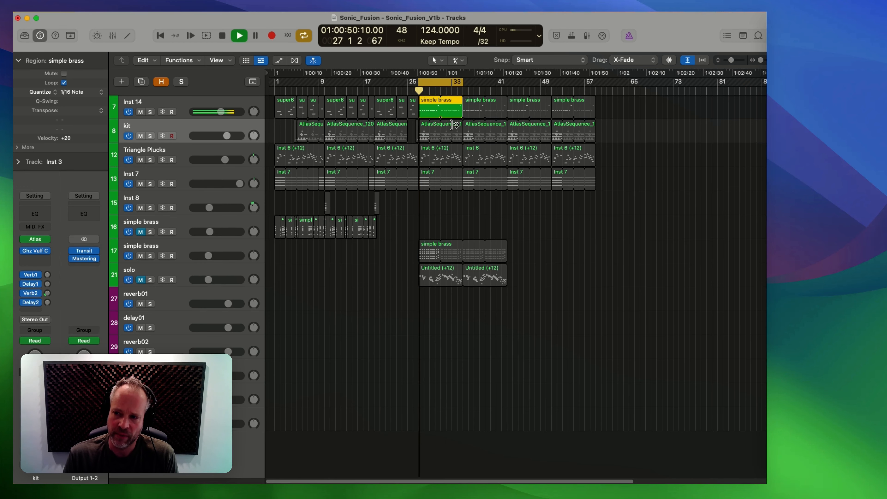
left_click(192, 102)
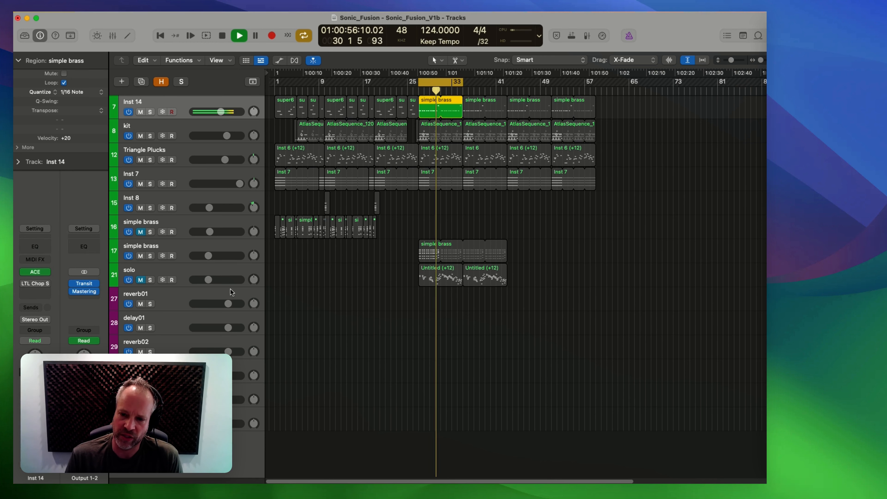
key("ctrl+s")
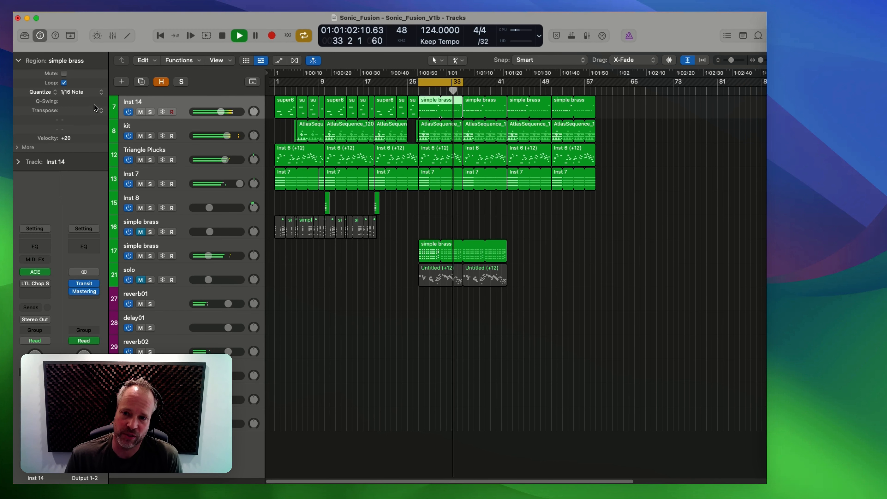
Step: Transpose the simple brass region at bar 27 by -12, check it soloed and in the full mix, and stop playback
left_click(101, 111)
left_click(81, 120)
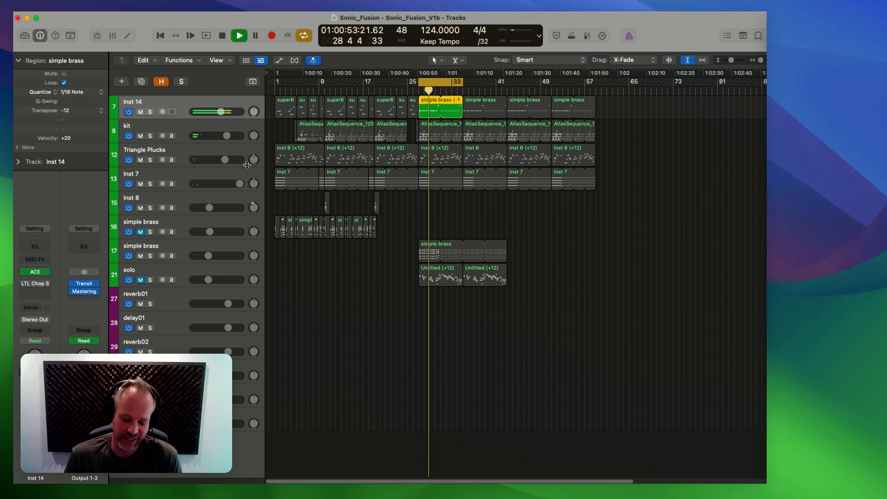
key("super+a")
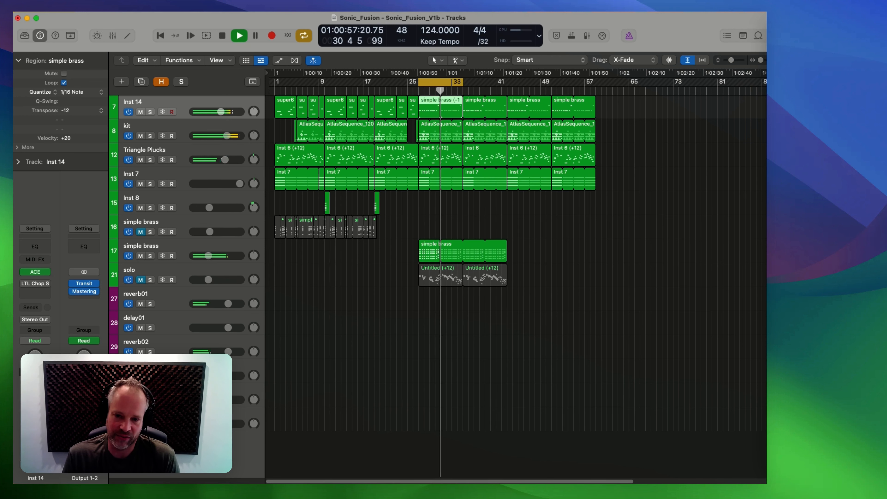
mouse_move(72, 293)
key("space")
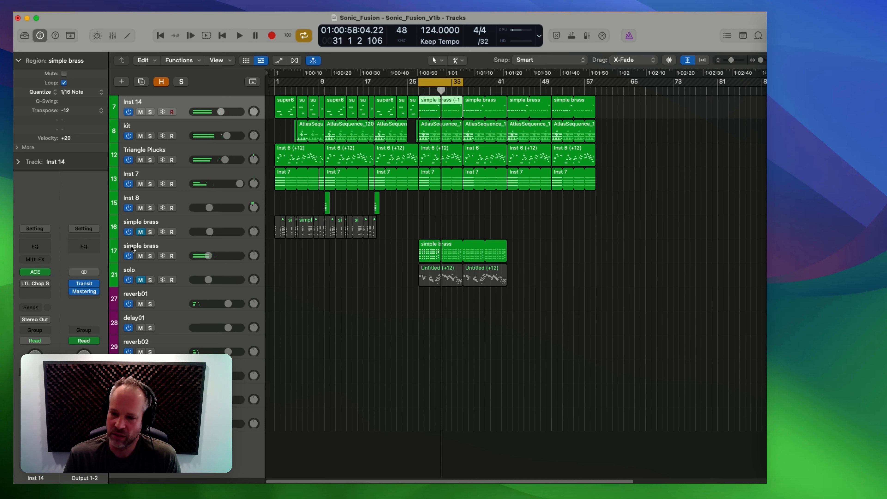
Step: Replace the LTL Chop Shop EQ on Inst 14 with a fresh instance and move its window so all controls are visible
left_click(48, 285)
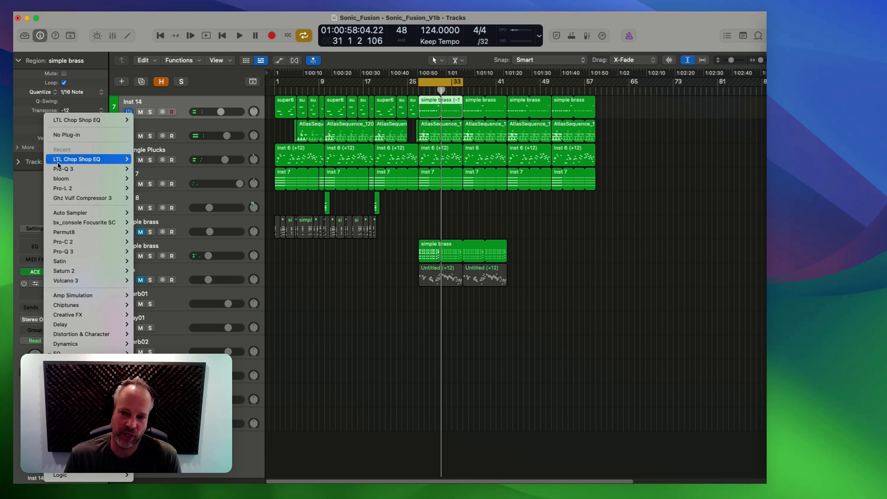
left_click(67, 139)
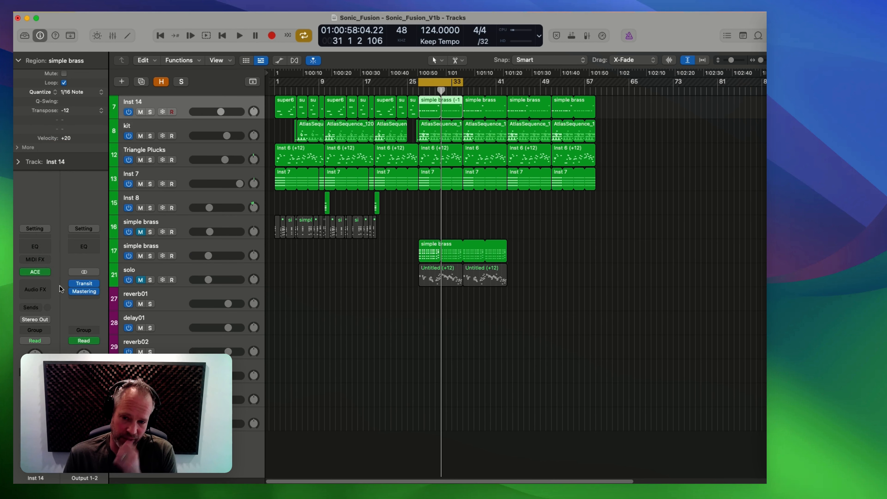
left_click(48, 284)
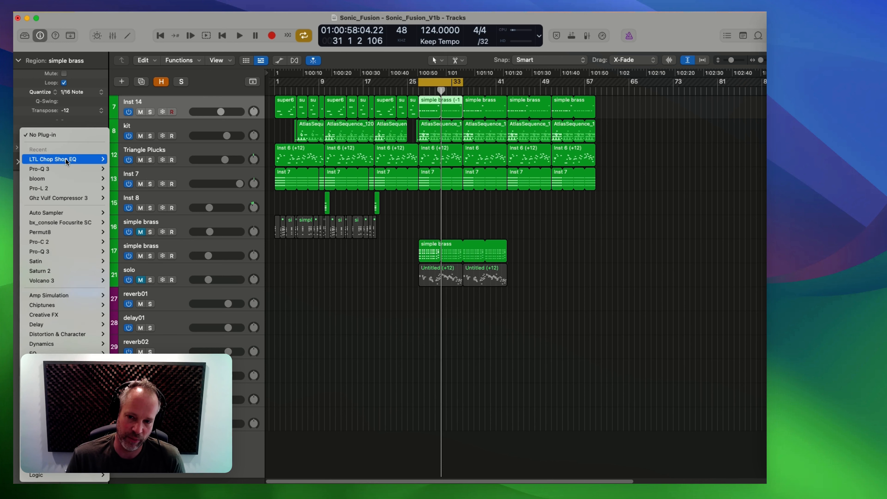
mouse_move(70, 159)
left_click(119, 159)
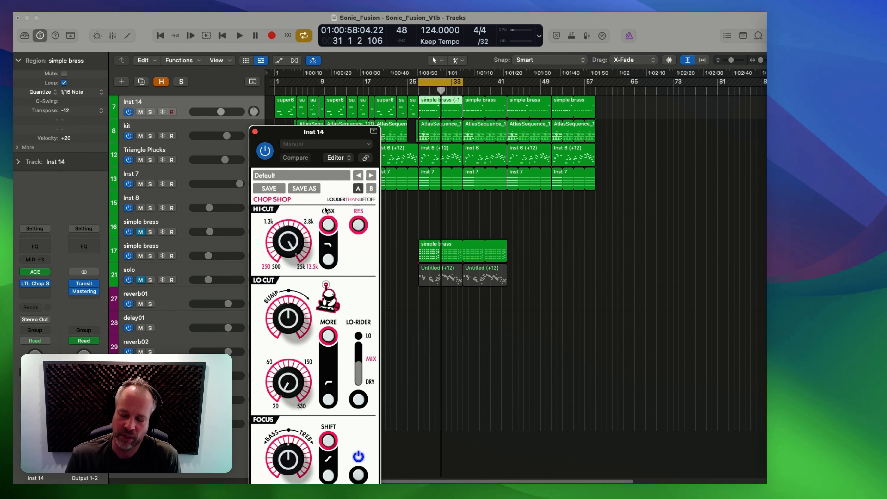
left_click_drag(344, 137, 376, 75)
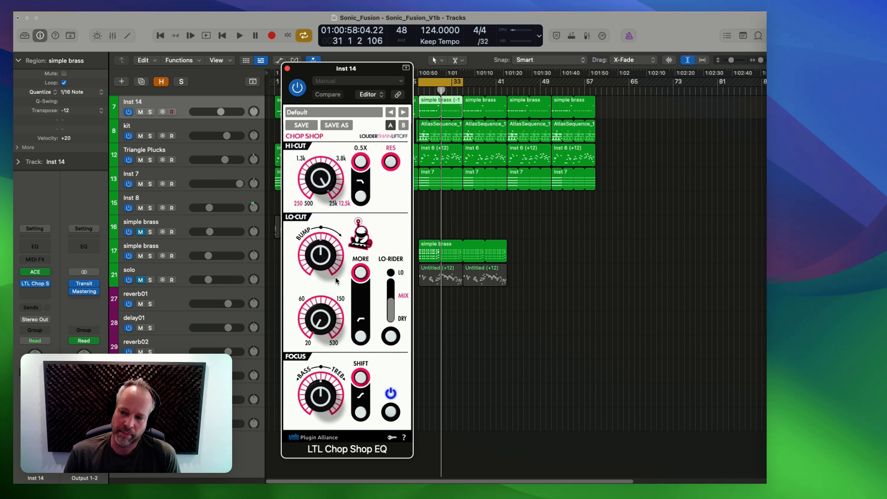
Step: Adjust the Lo-Cut section of the Chop Shop EQ with the cut engaged and switch on Lo-Rider
left_click_drag(325, 258, 323, 270)
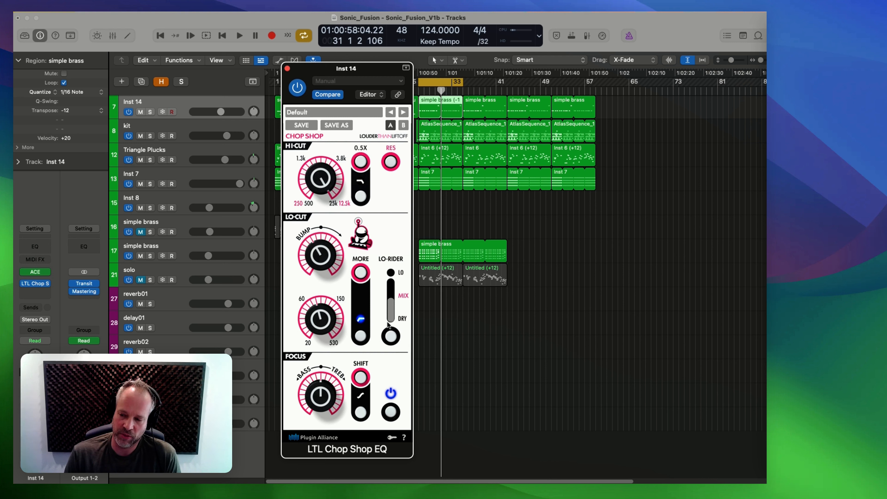
left_click(393, 340)
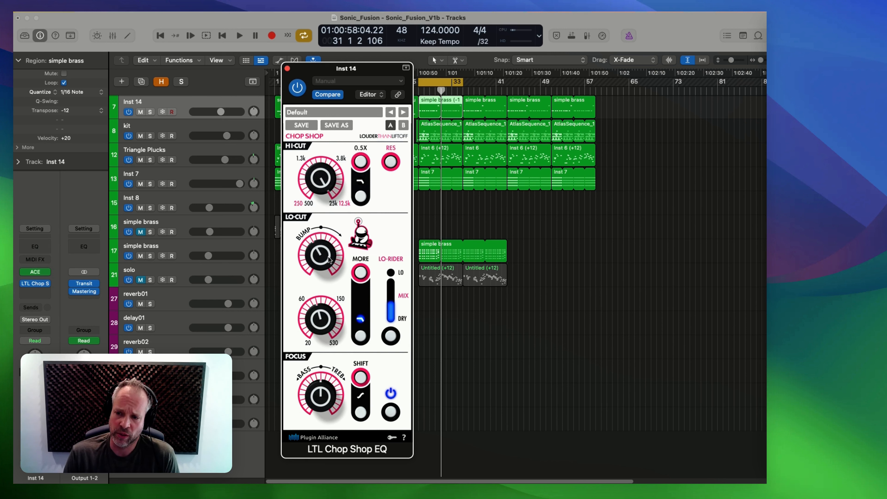
Step: Play the loop while comparing the Chop Shop EQ bypassed and active, and listen to the active setting once more
key("space")
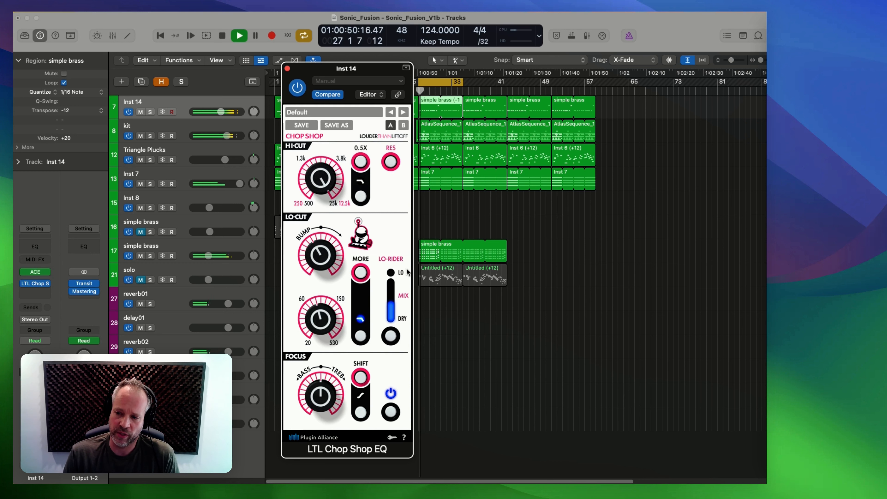
left_click(299, 89)
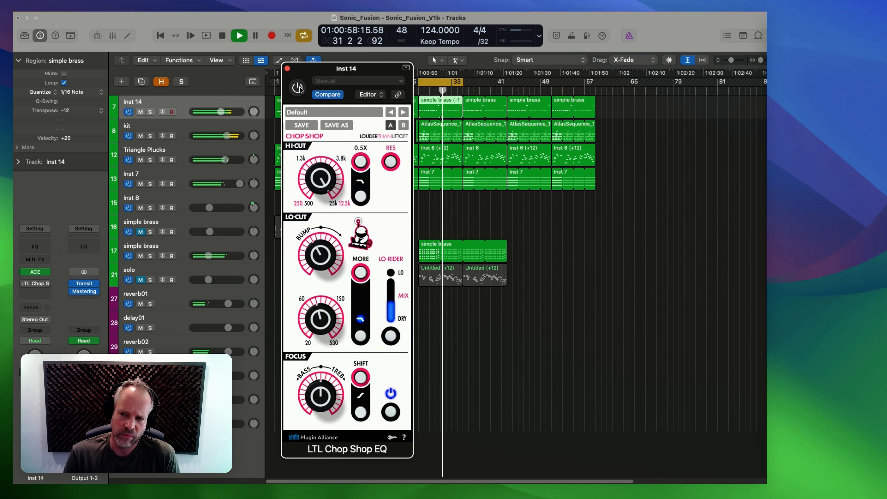
left_click(299, 88)
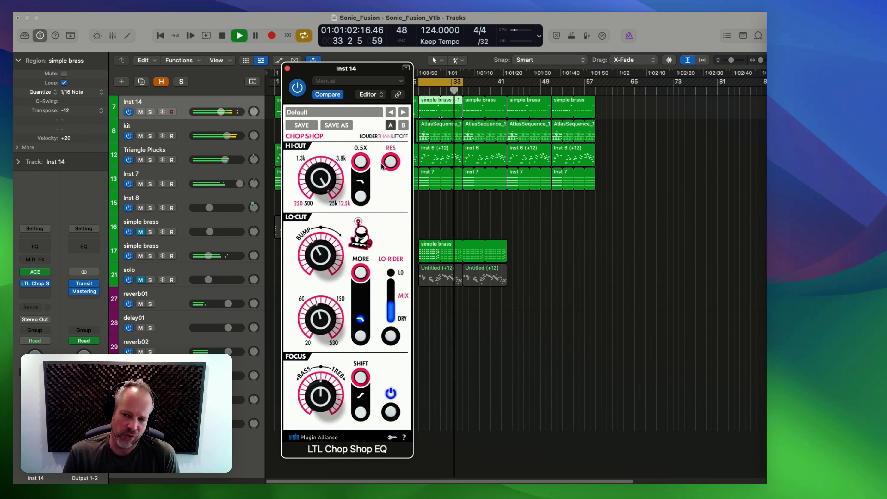
key("space")
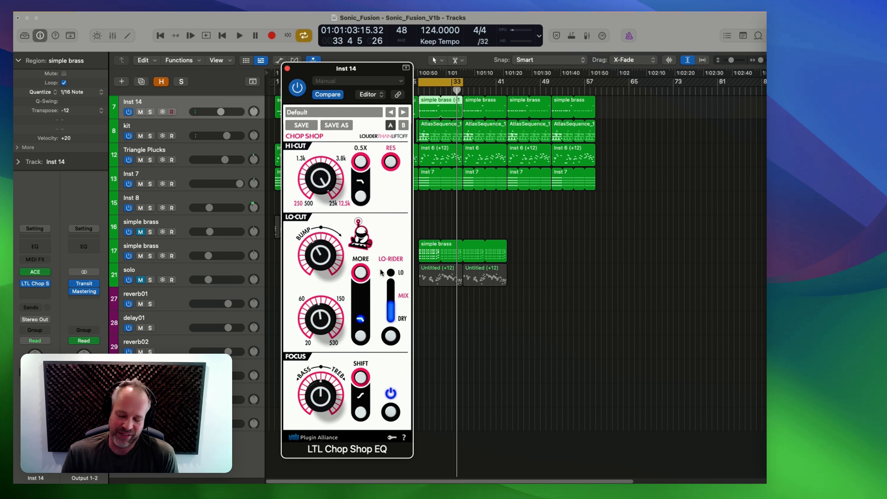
key("space")
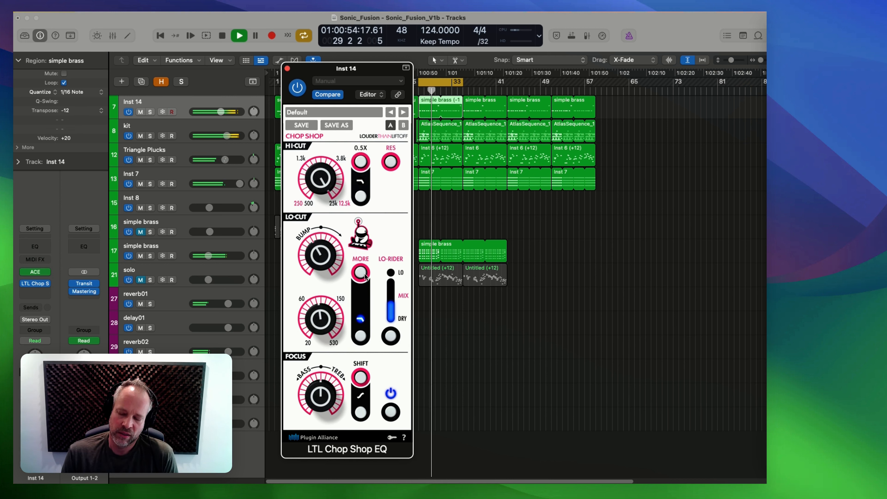
key("space")
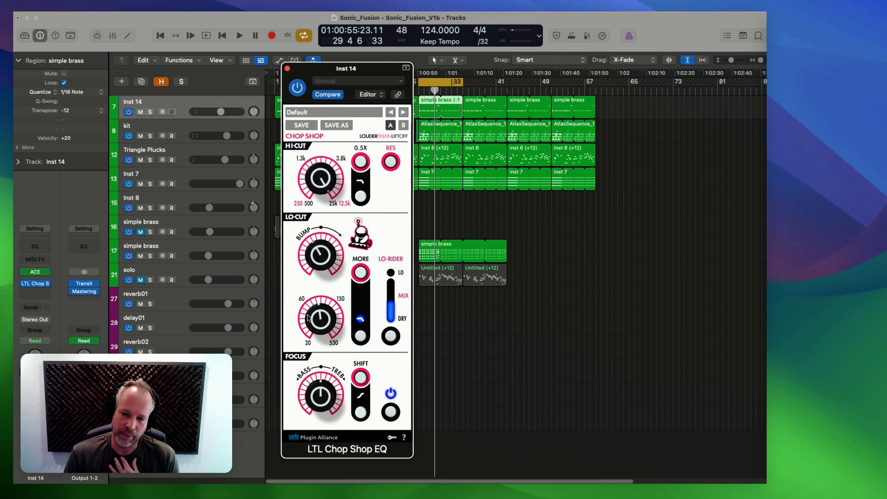
Step: Insert a stereo Pro-Q 3 after the Chop Shop EQ on Inst 14 and start playback to feed its analyzer
left_click(35, 295)
mouse_move(88, 251)
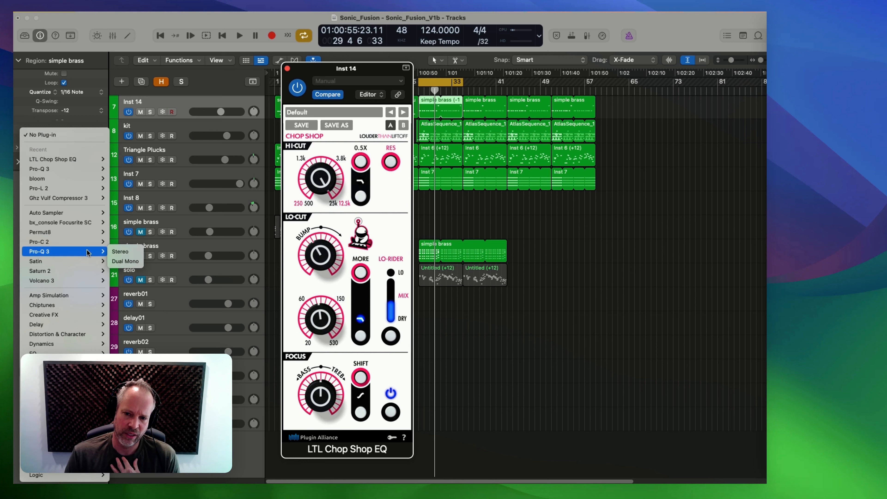
left_click(120, 251)
key("space")
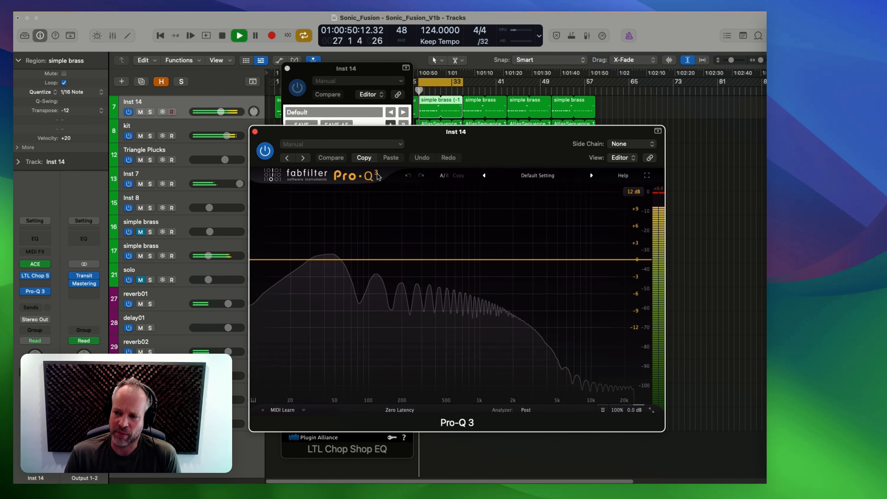
left_click(327, 259)
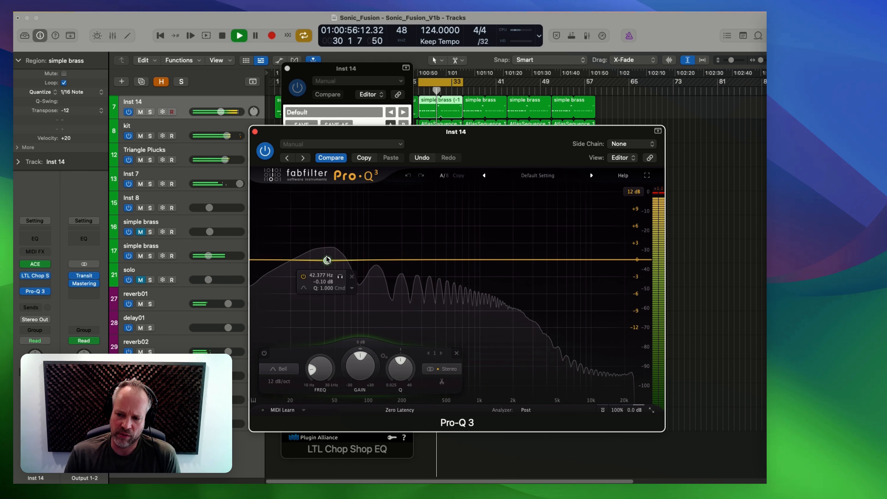
left_click_drag(327, 259, 327, 259)
left_click_drag(327, 258, 327, 259)
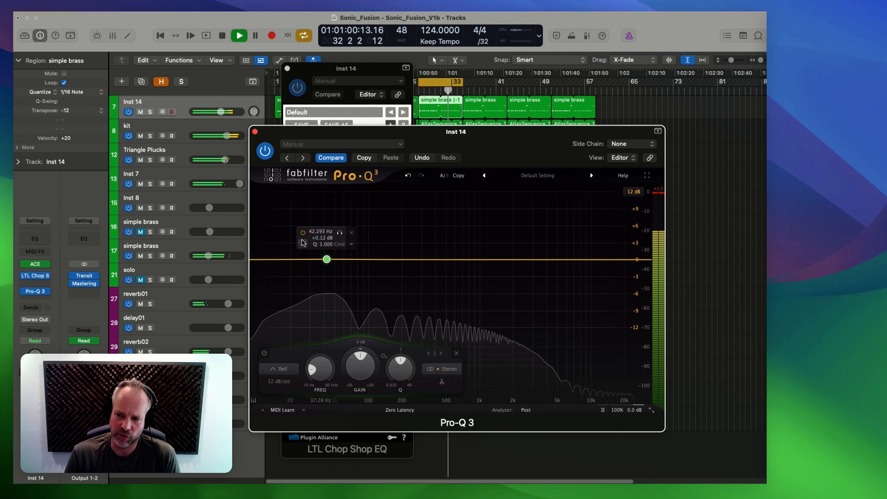
left_click(303, 232)
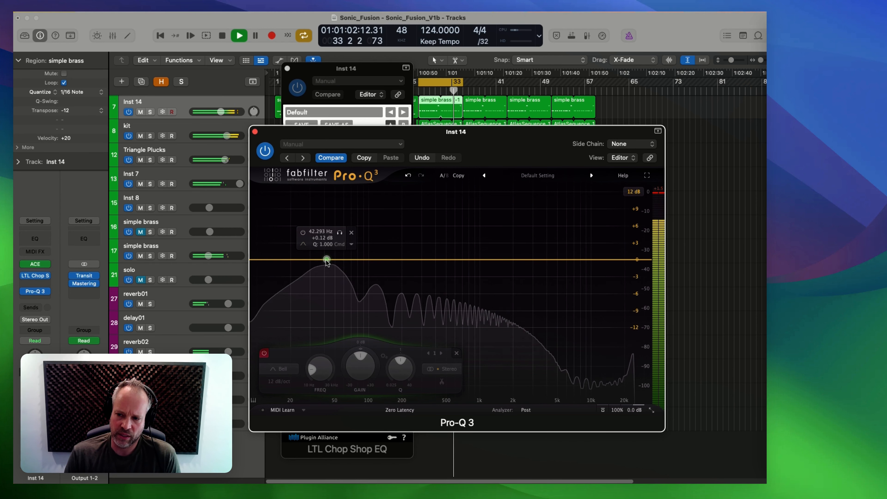
left_click(352, 233)
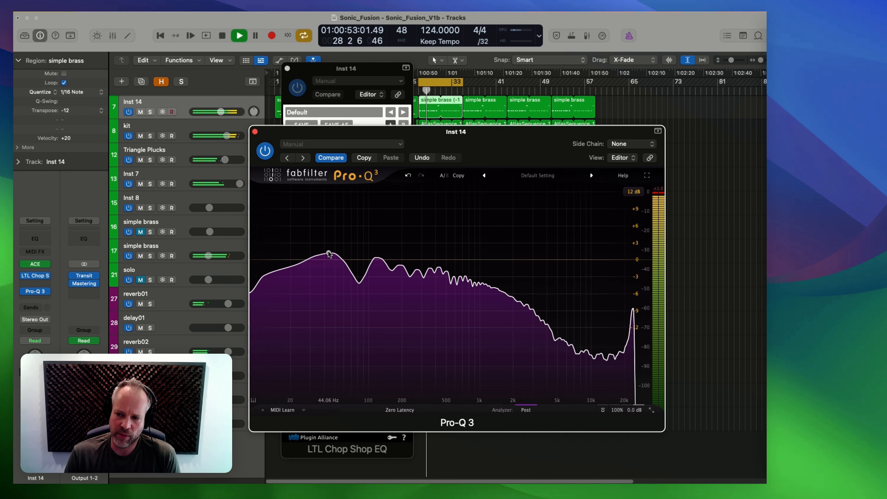
Step: Inspect the low-frequency peak in the Pro-Q 3 analyzer and close both the Pro-Q 3 and Chop Shop EQ windows
mouse_move(329, 254)
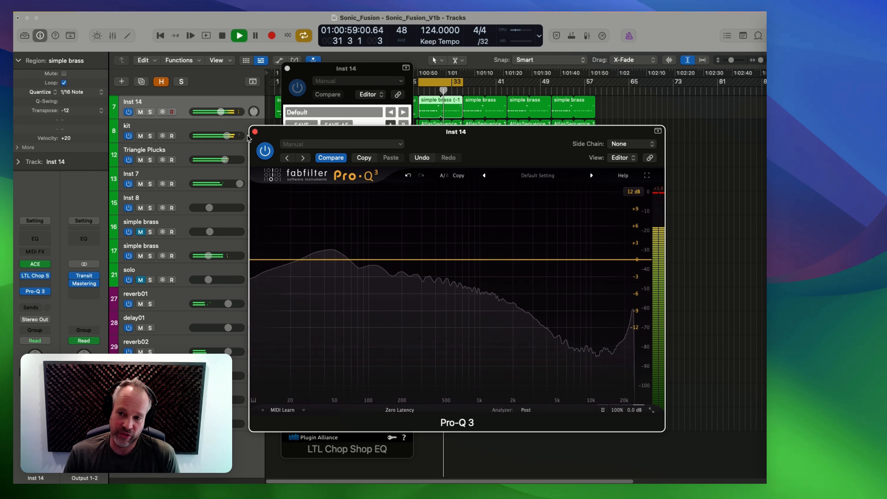
left_click(255, 132)
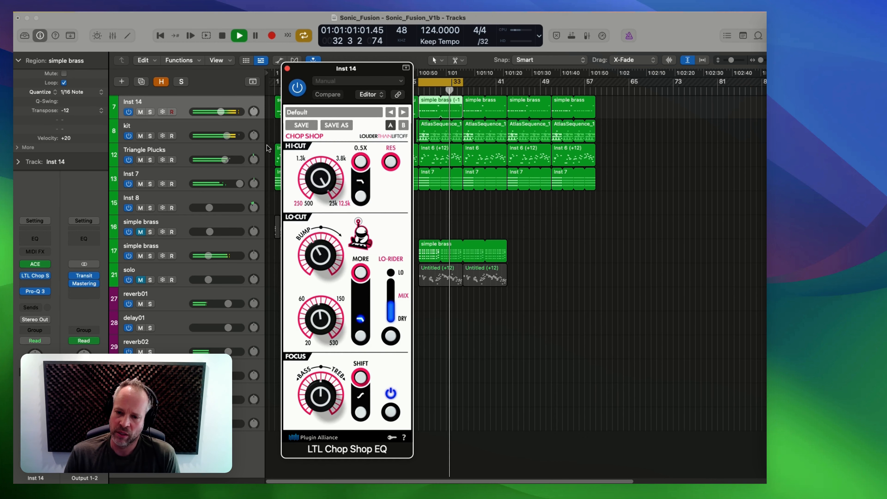
left_click(286, 68)
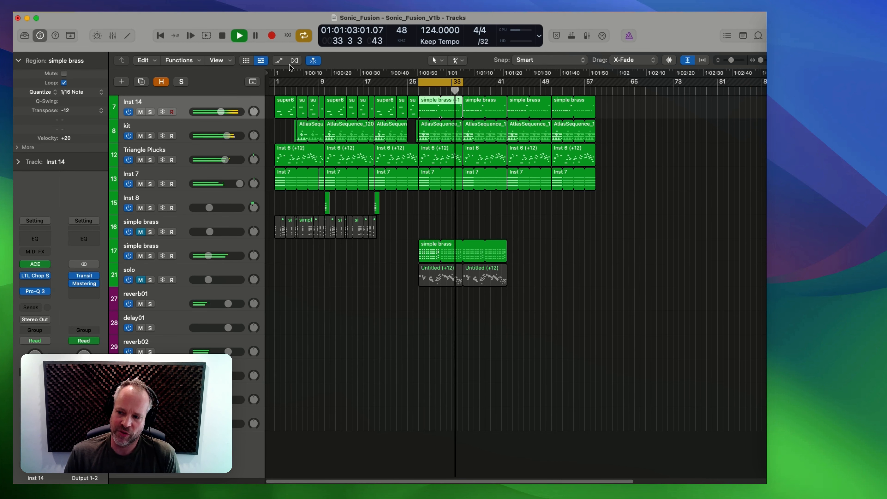
Step: Stop playback, then unmute and select the solo track so its lead part can be heard
key("space")
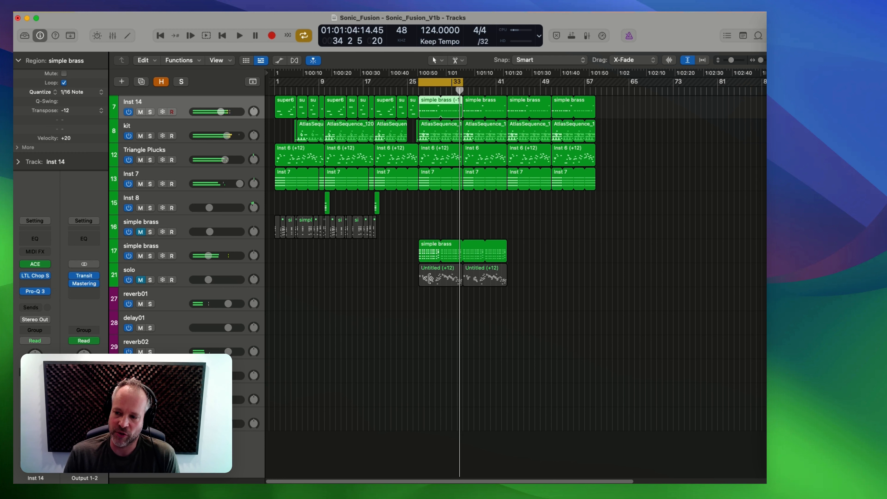
left_click(423, 278)
left_click(143, 280)
left_click(172, 271)
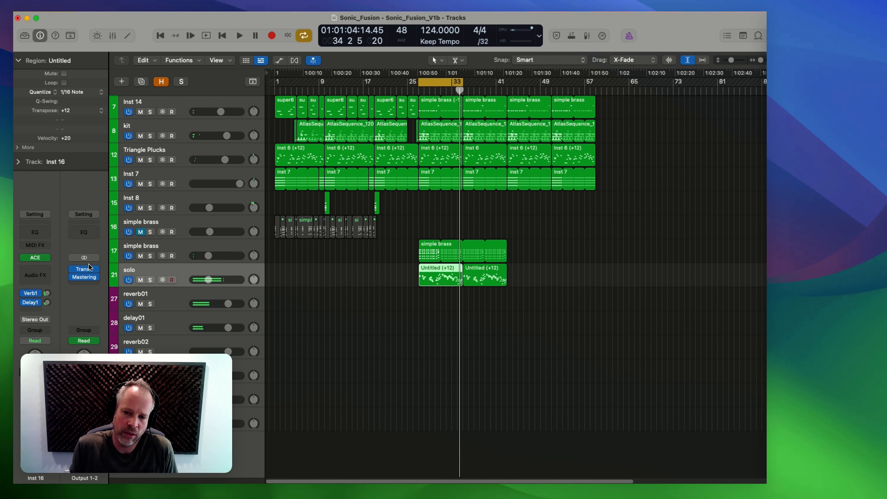
Step: Inspect the ACE synth on the solo track and close its window
left_click(46, 259)
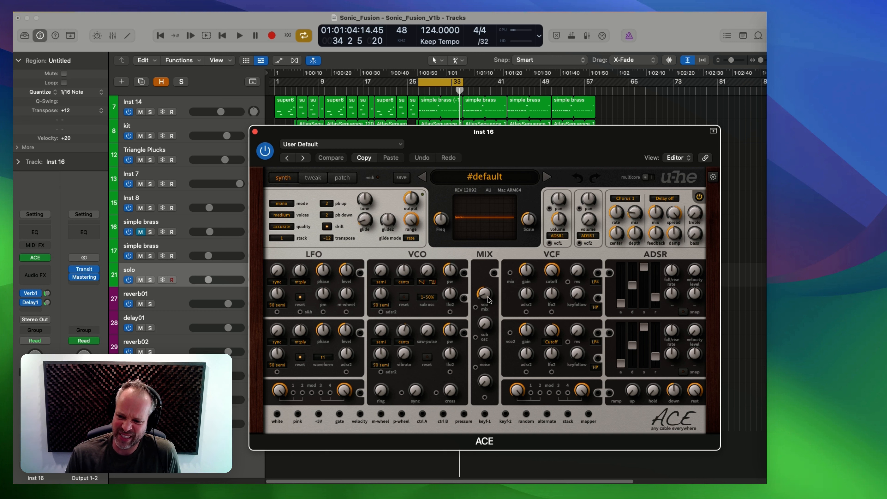
scroll(407, 333, "up", 3)
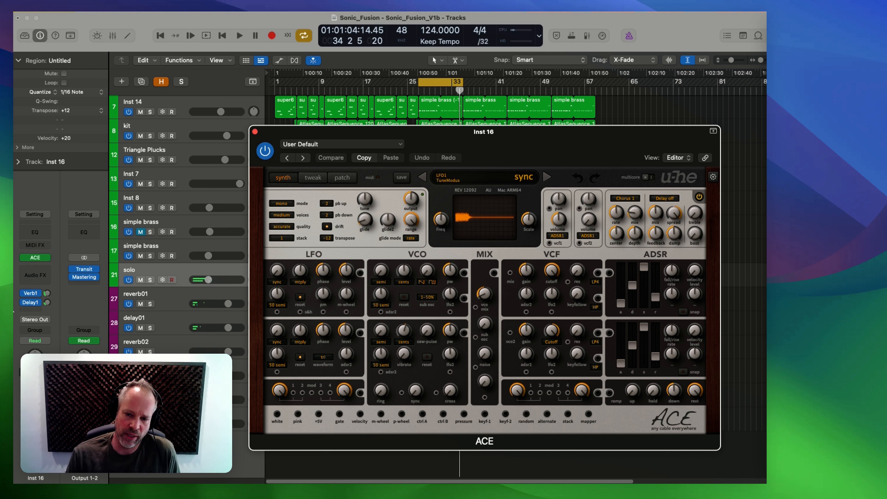
left_click(255, 132)
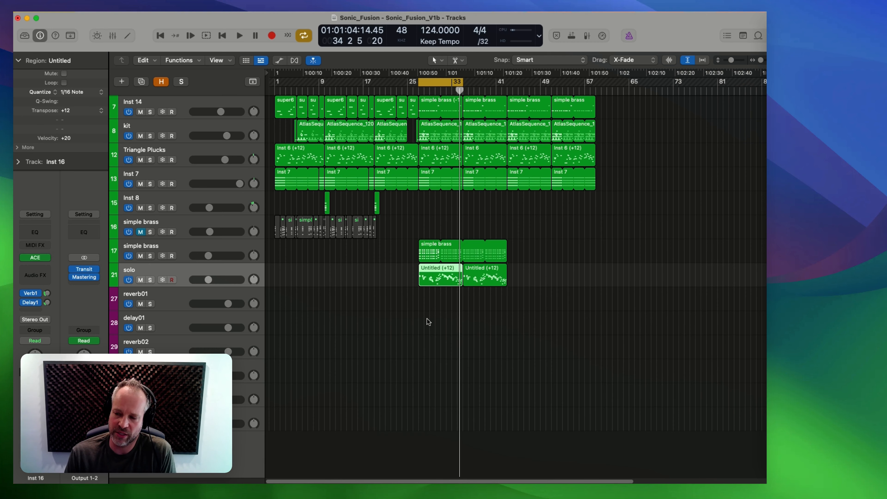
Step: Play the loop with the solo part included and examine its regions in the arrangement at closer range
key("space")
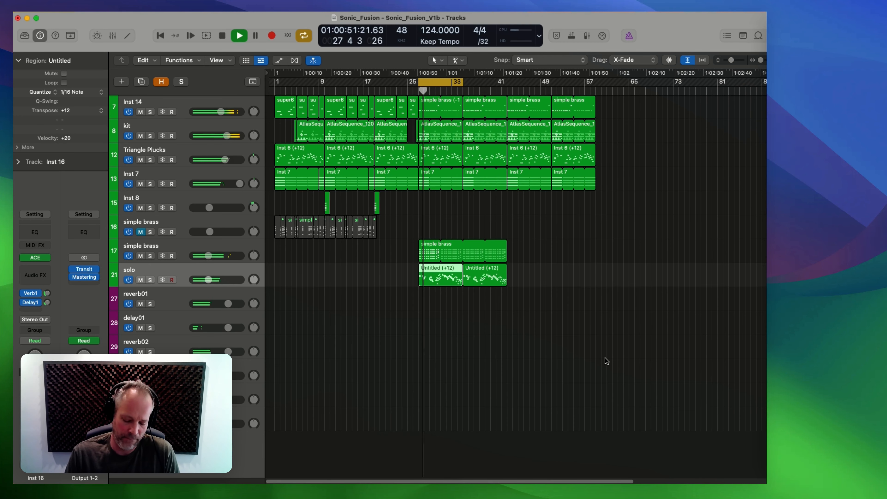
key("super+Right")
key("super+Right")
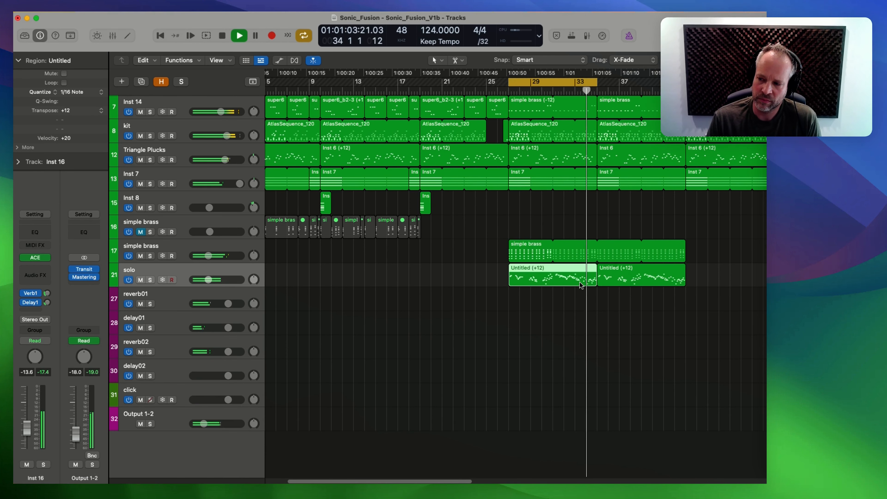
key("space")
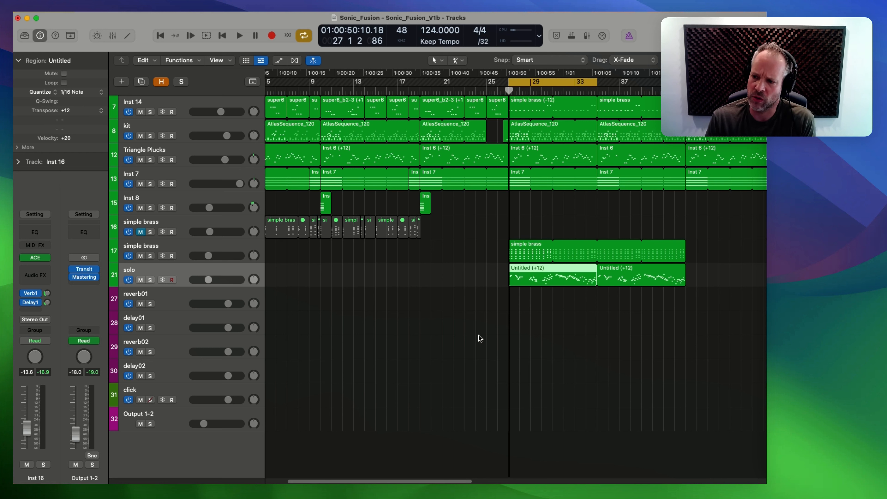
Step: Open the first solo region in the Piano Roll, enable playhead catch and play its opening bar
double_click(537, 277)
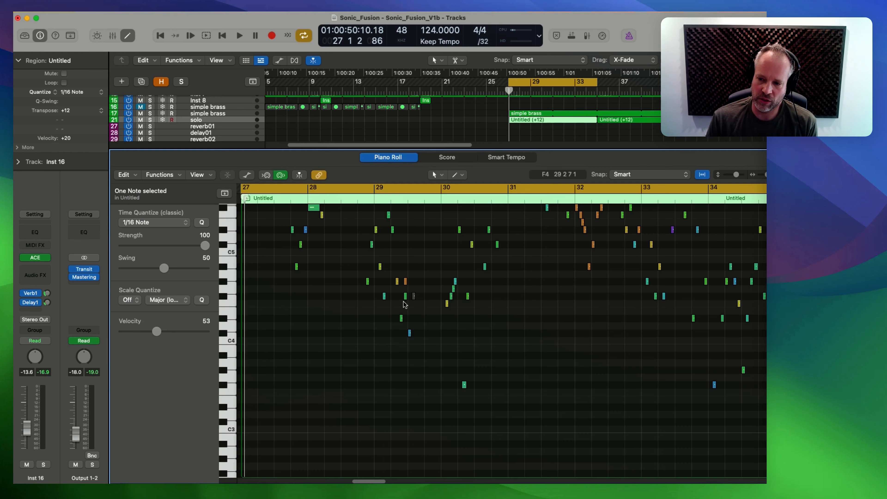
left_click(298, 175)
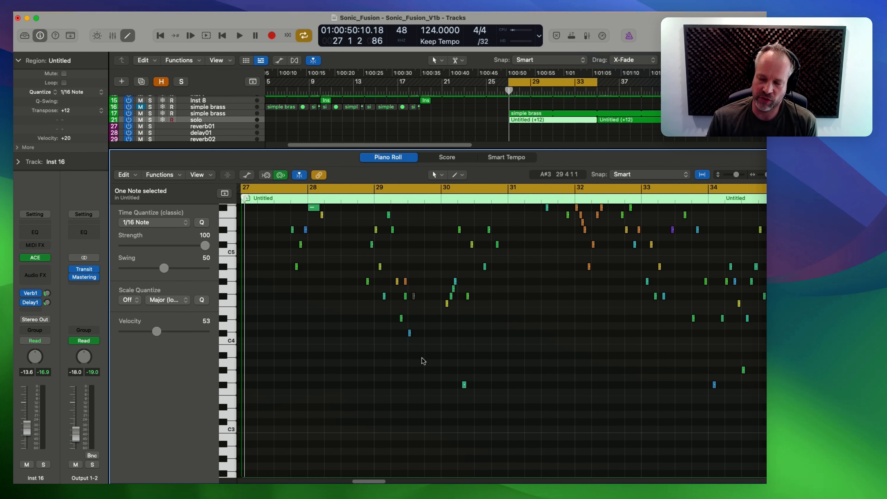
scroll(379, 417, "up", 5)
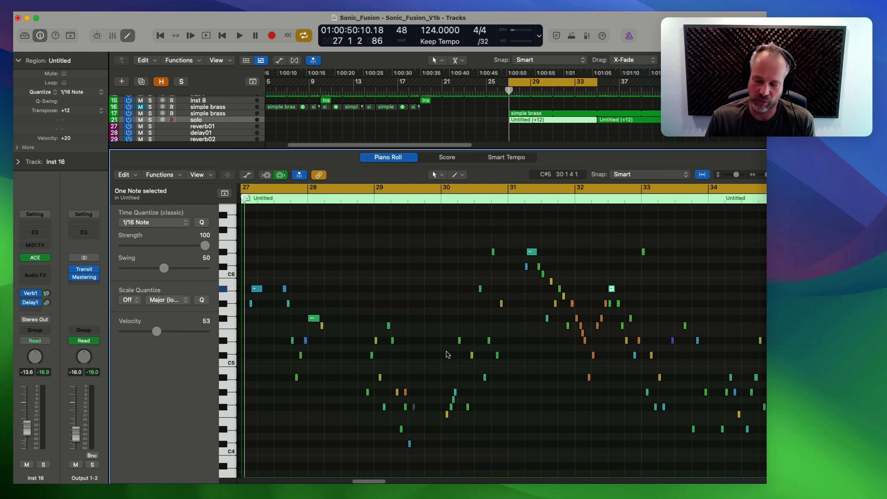
key("space")
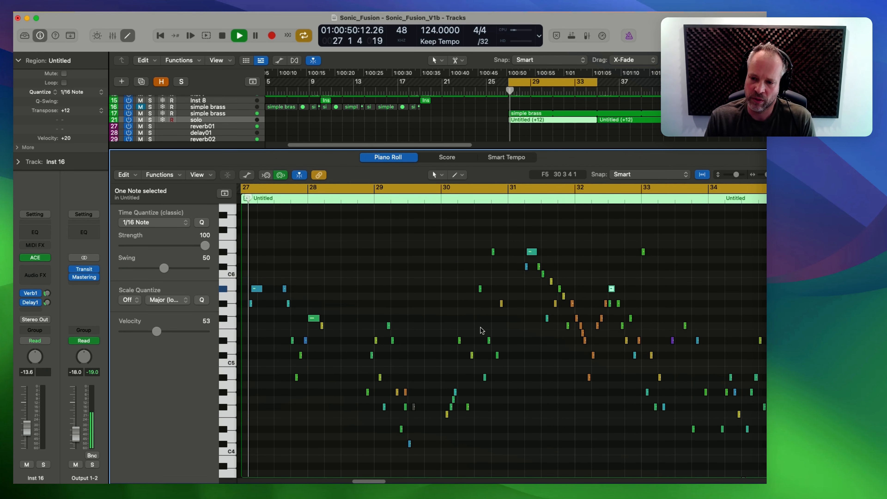
key("space")
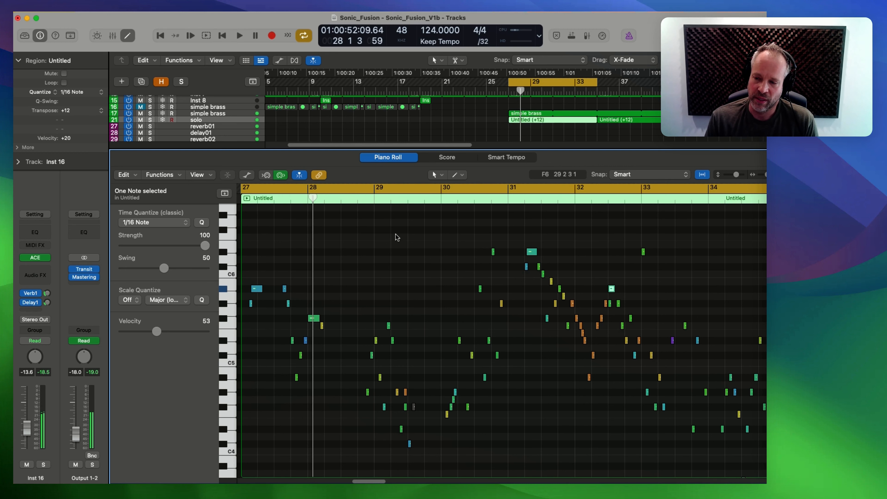
Step: Select the Inst 14 track and bypass its Pro-Q 3 insert
scroll(401, 112, "up", 3)
left_click(223, 99)
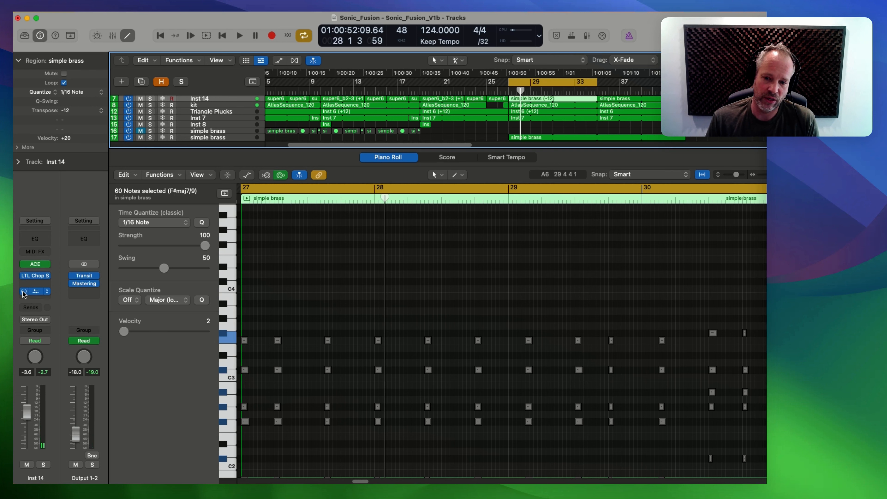
right_click(36, 274)
left_click(39, 243)
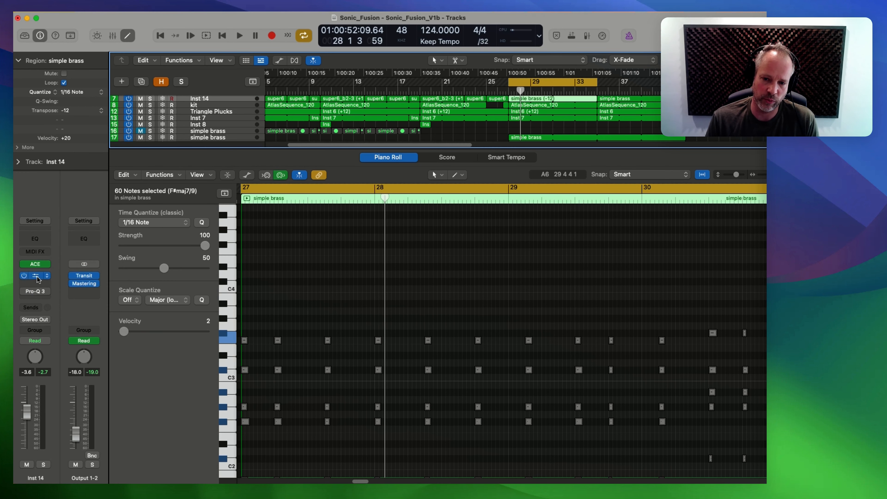
Step: Lower the Chop Shop EQ's Lo-Rider mix towards Dry on Inst 14 and compare the EQ bypassed and active during playback
left_click(37, 276)
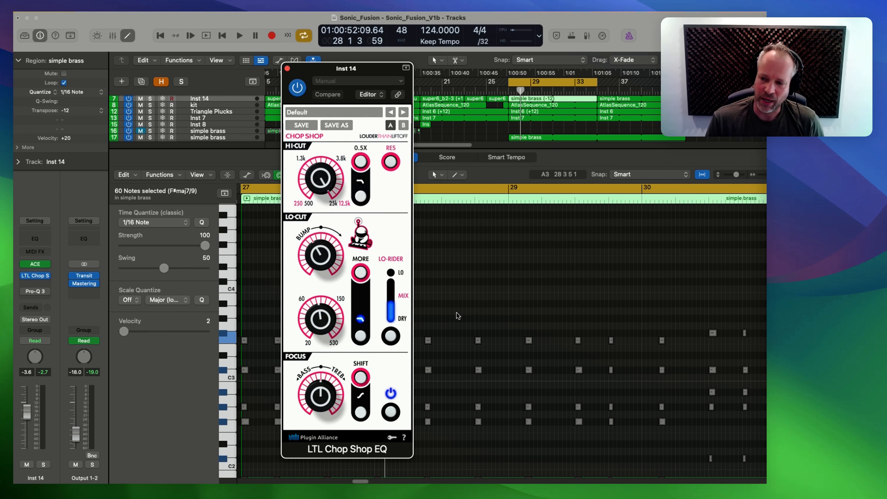
left_click_drag(390, 304, 391, 316)
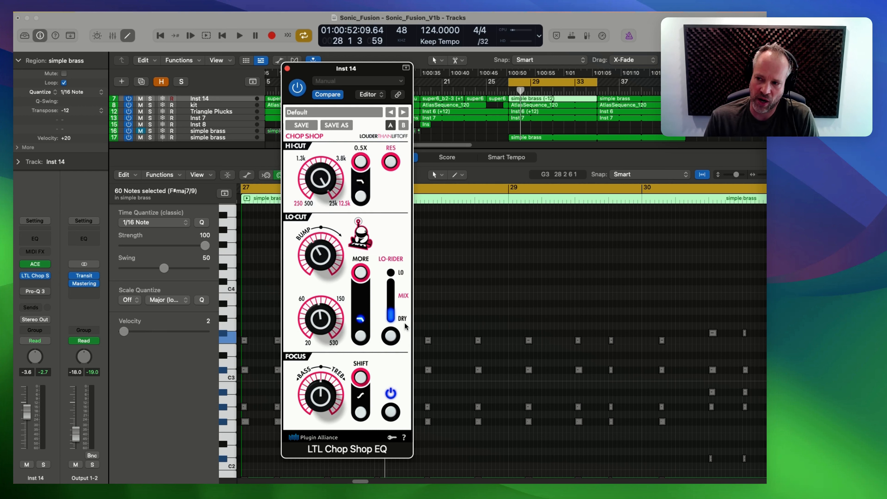
key("space")
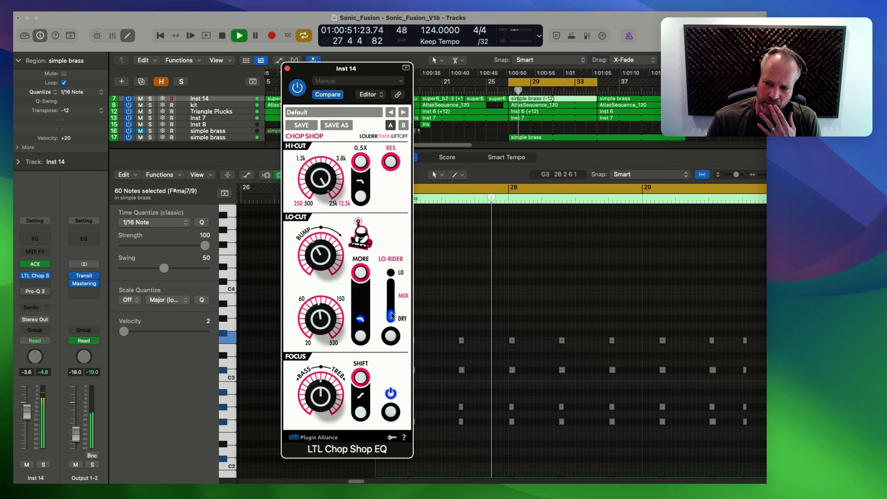
left_click(297, 93)
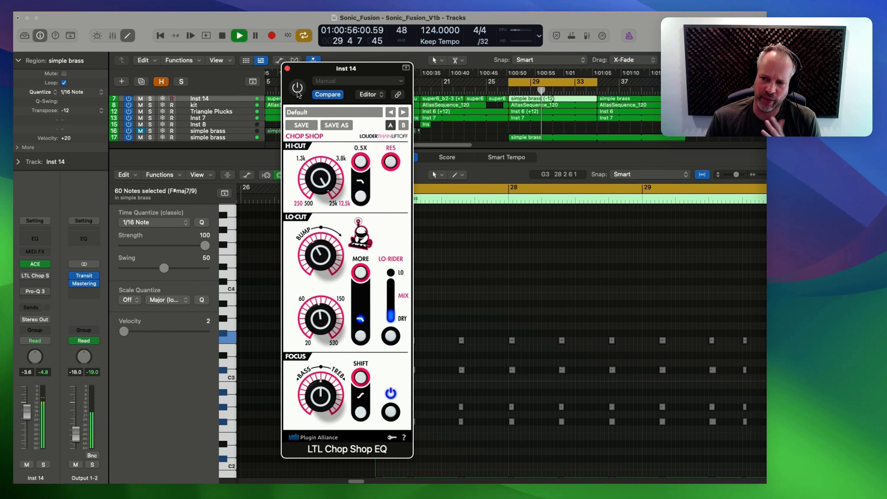
left_click(298, 94)
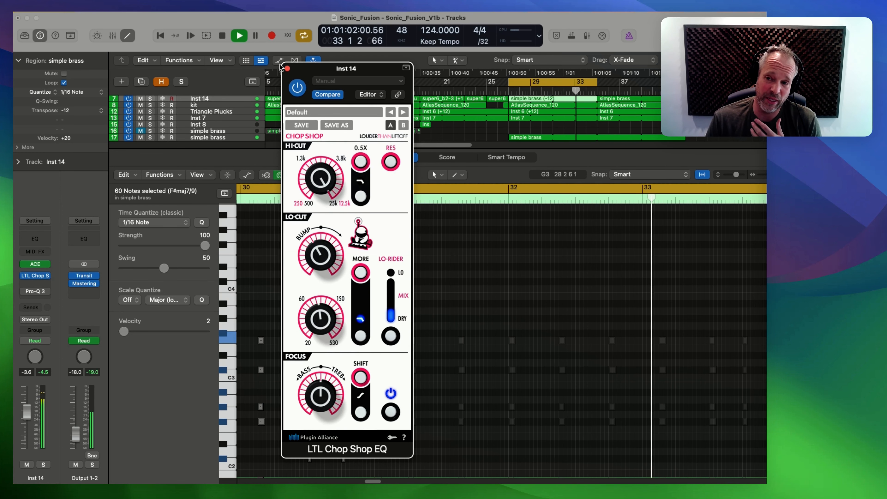
left_click(287, 68)
key("space")
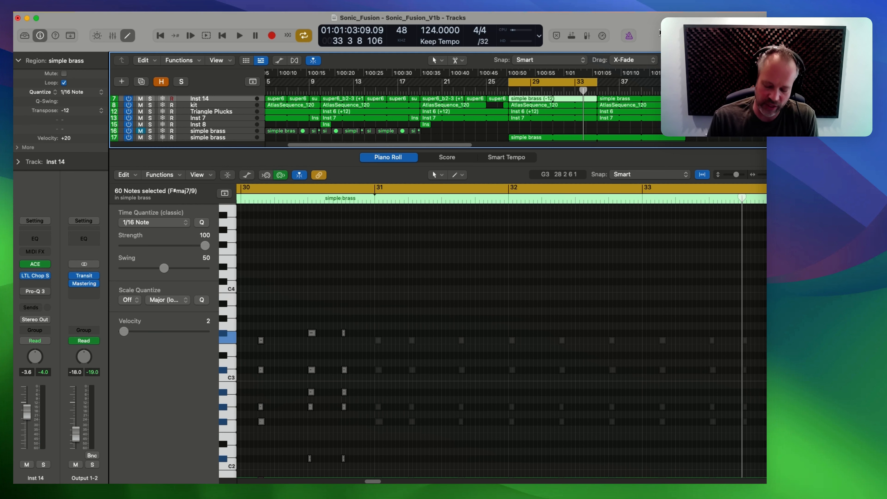
Step: Play the first solo region in the Piano Roll and examine its notes closely between bars 29 and 31
key("x")
key("x")
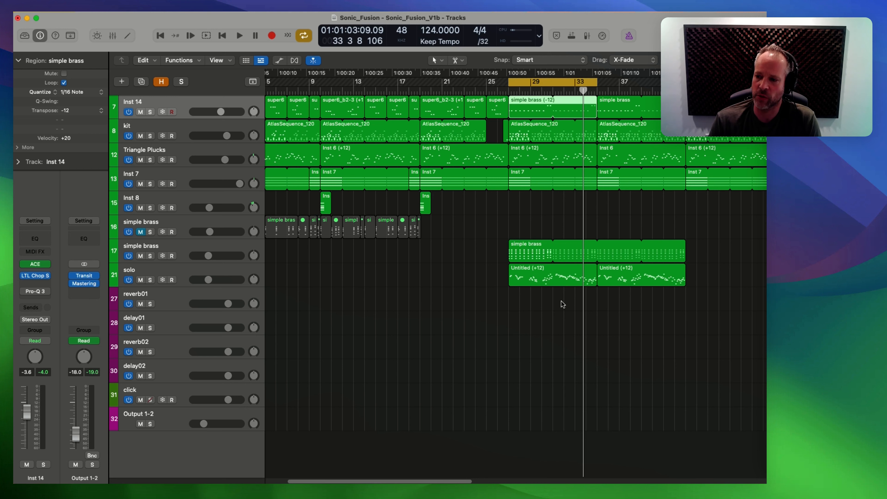
left_click(523, 274)
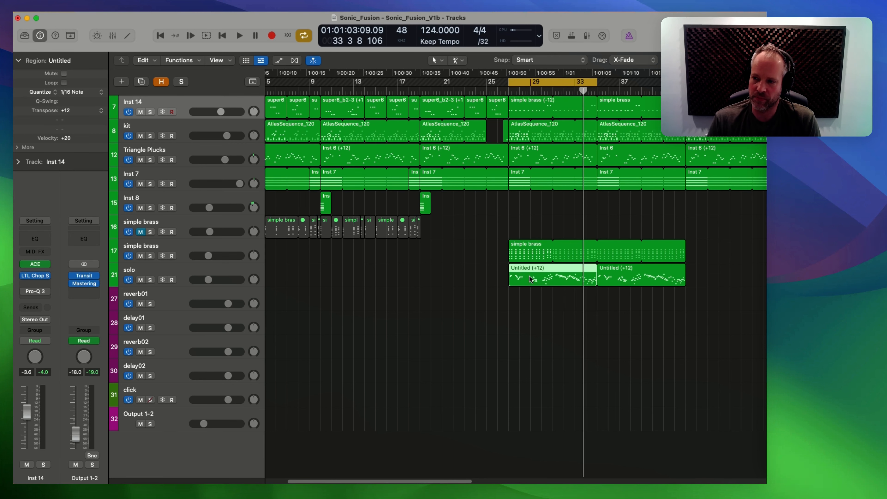
double_click(520, 276)
key("space")
scroll(349, 279, "up", 5)
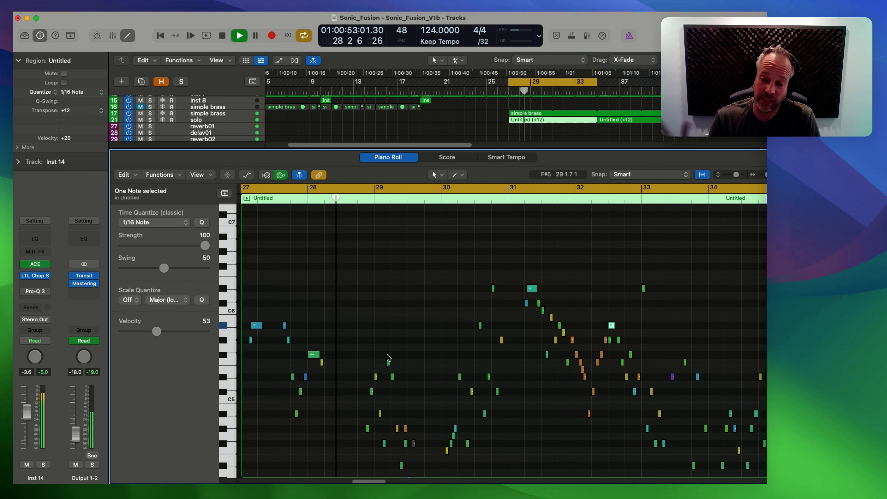
scroll(472, 333, "down", 2)
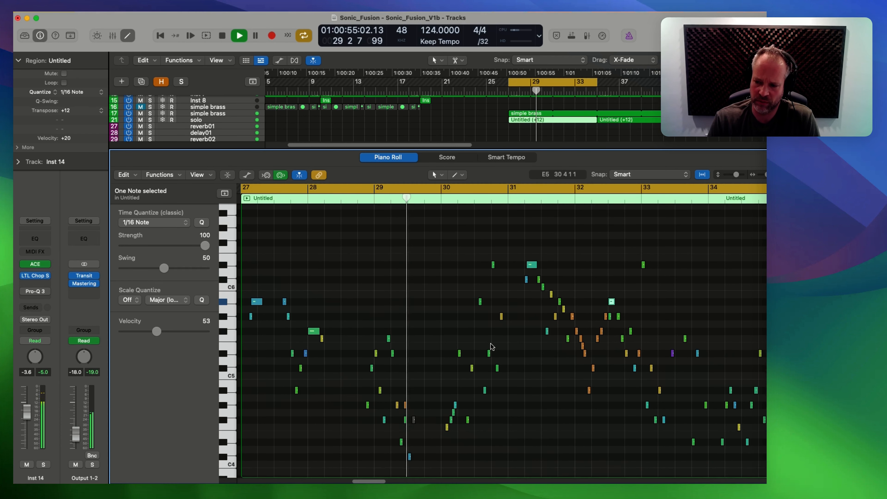
key("super+Right")
key("super+Right")
key("super+Right")
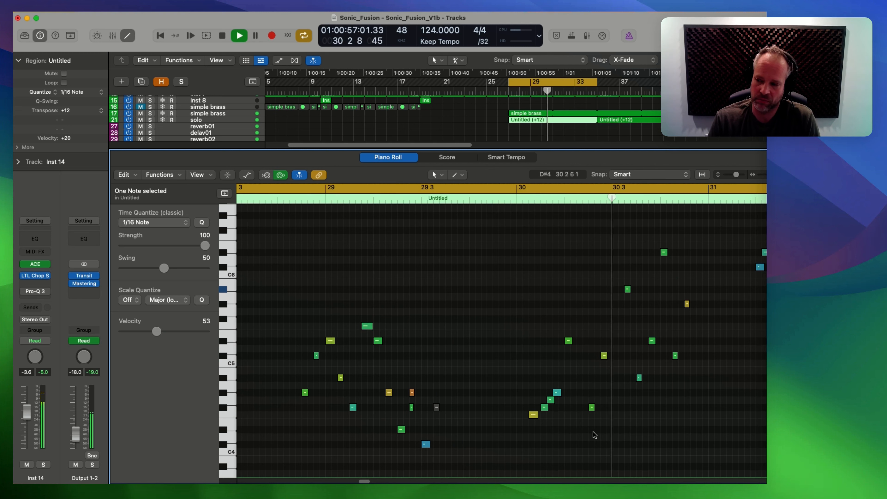
key("space")
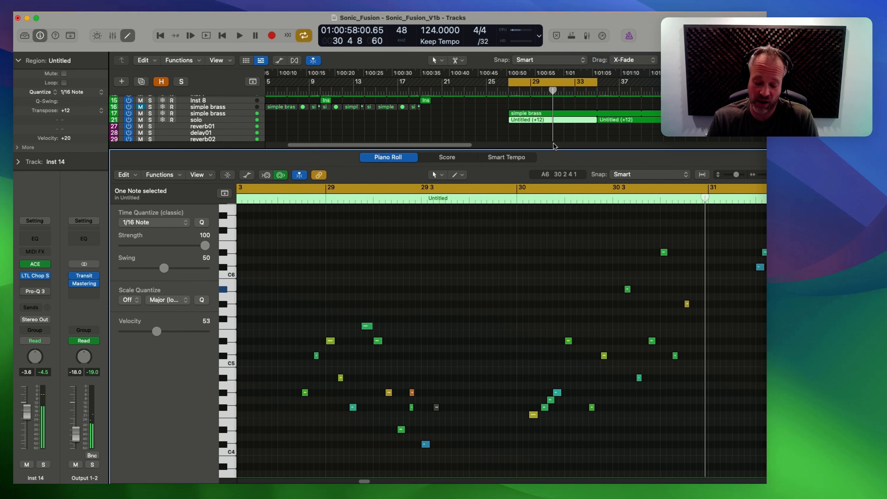
Step: Close the Piano Roll and shorten the cycle range so it starts at bar 31
key("x")
key("x")
key("super+Down")
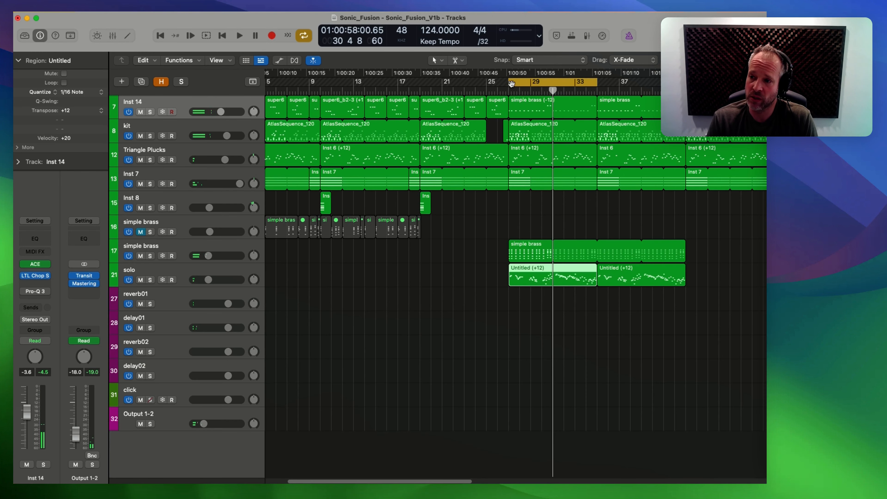
left_click_drag(509, 81, 551, 110)
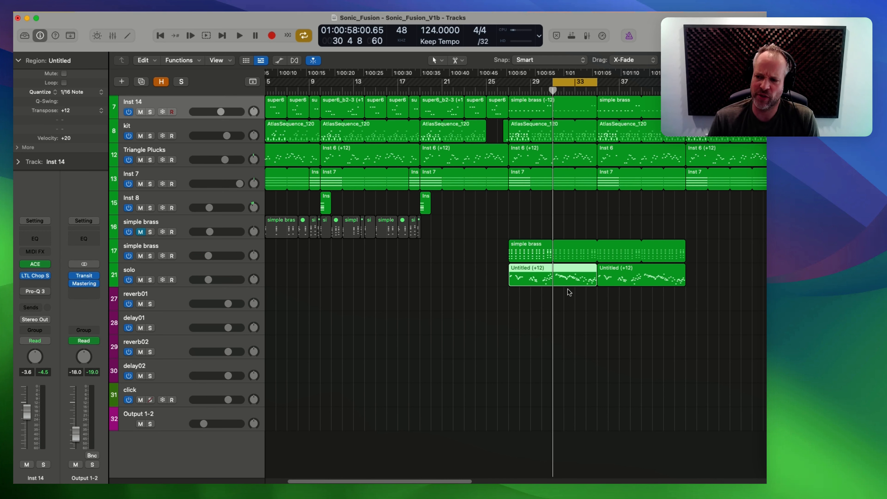
key("super+Right")
key("super+Right")
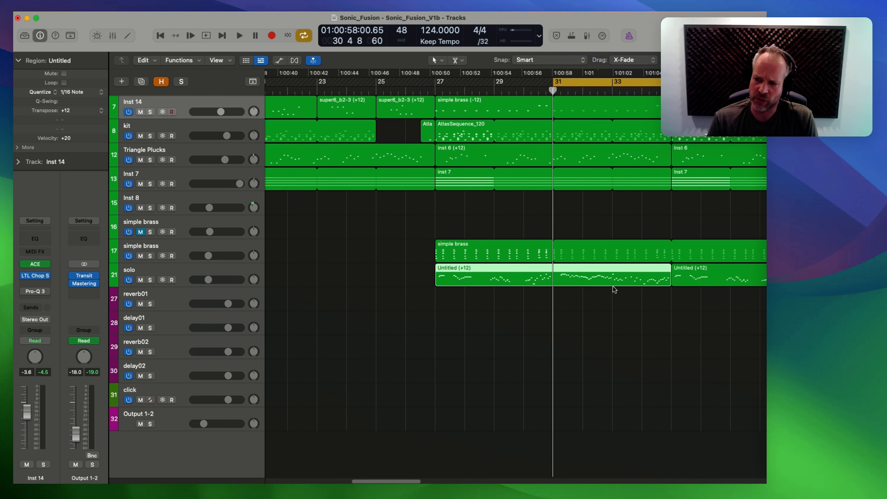
Step: Play the shortened cycle while following the solo notes in the Piano Roll, stopping at bar 33
key("space")
key("e")
scroll(575, 279, "up", 5)
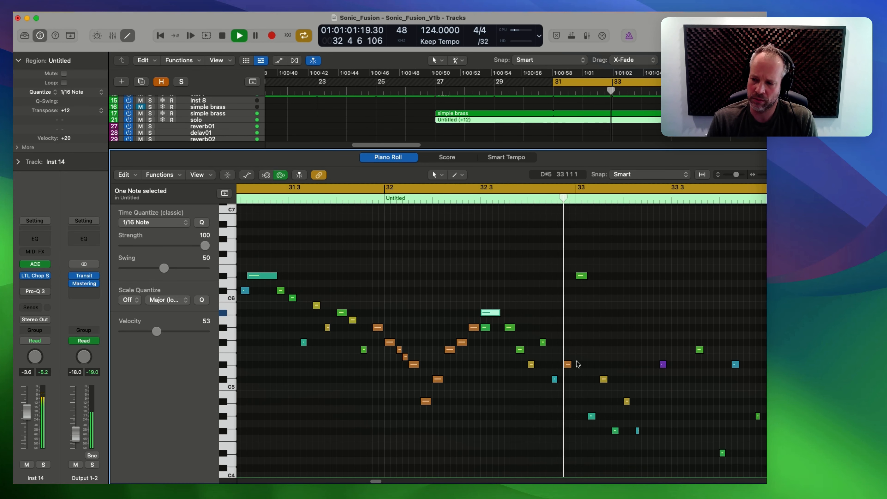
key("space")
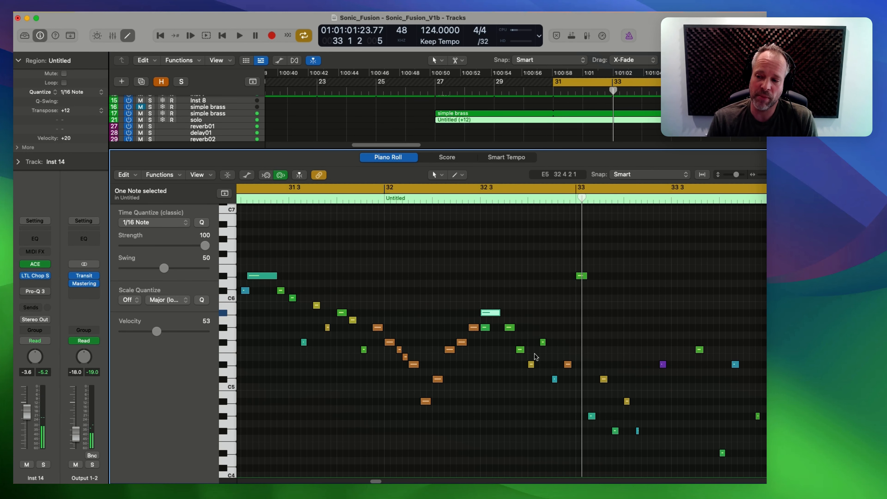
Step: Audition individual solo notes in the phrase leading up to bar 33
left_click(529, 369)
left_click(542, 342)
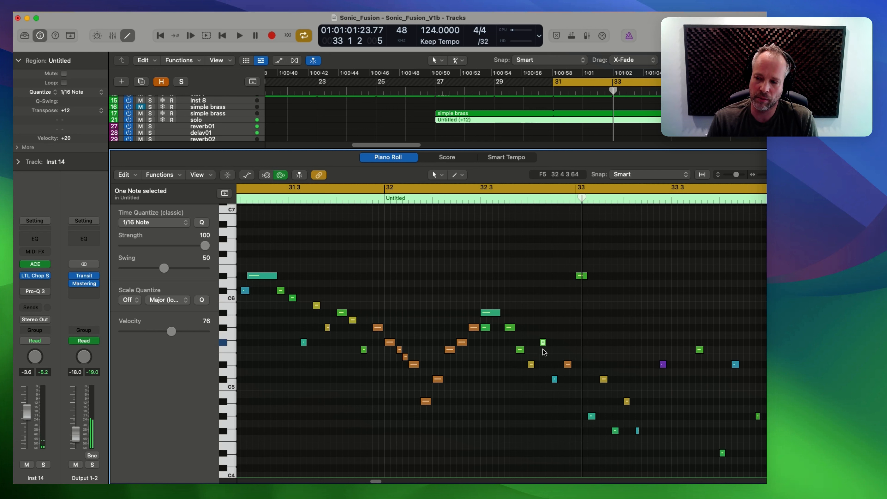
left_click(555, 379)
left_click(569, 364)
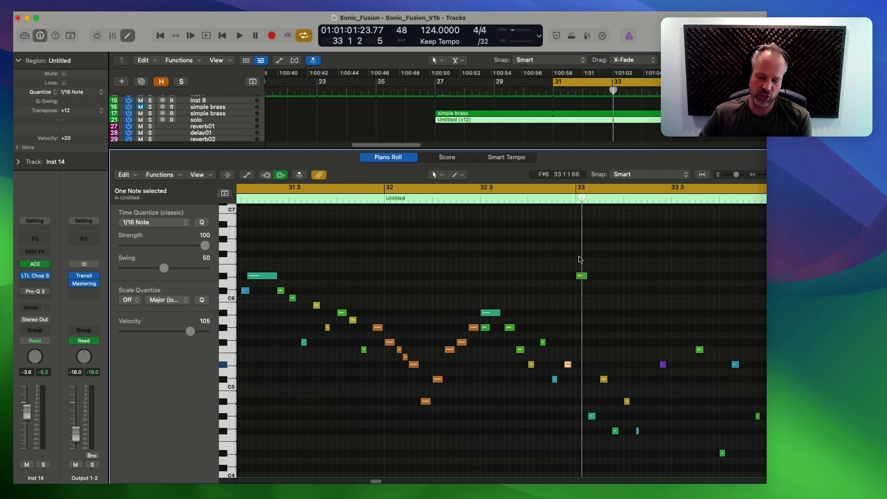
Step: Select the six solo notes beginning at bar 33 and play the cycle again from bar 31
scroll(580, 259, "up", 1)
left_click_drag(581, 285, 645, 467)
key("space")
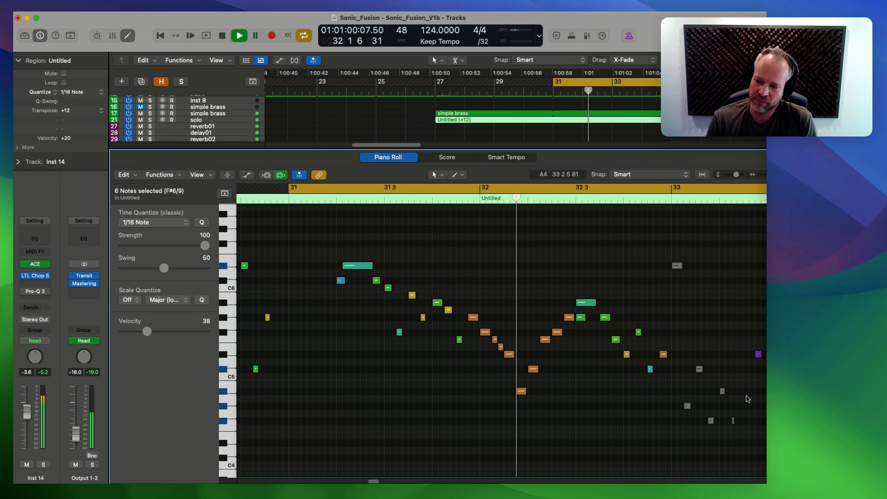
Step: Replay the cycle from bar 31 while following the solo notes through bars 33 and 34
key("space")
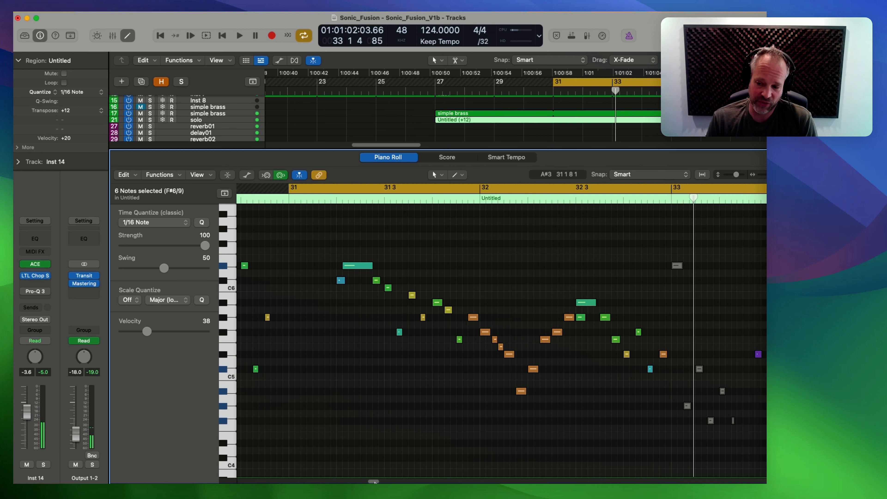
key("space")
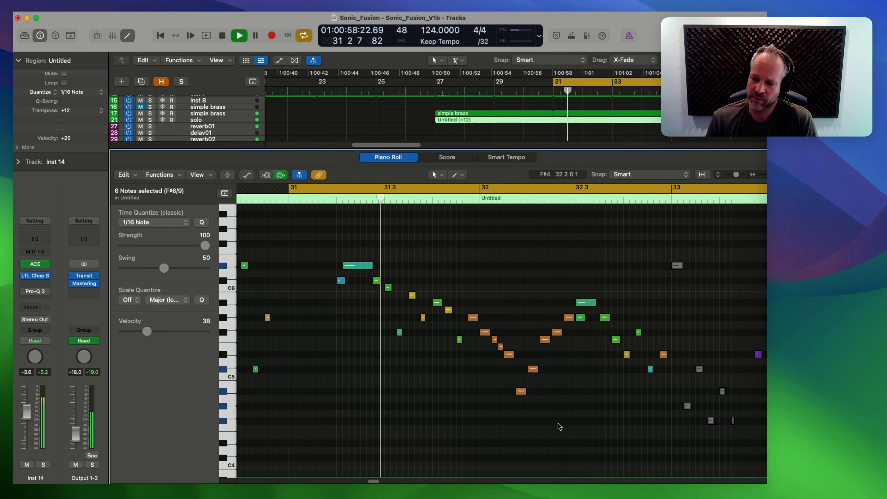
left_click_drag(372, 481, 386, 482)
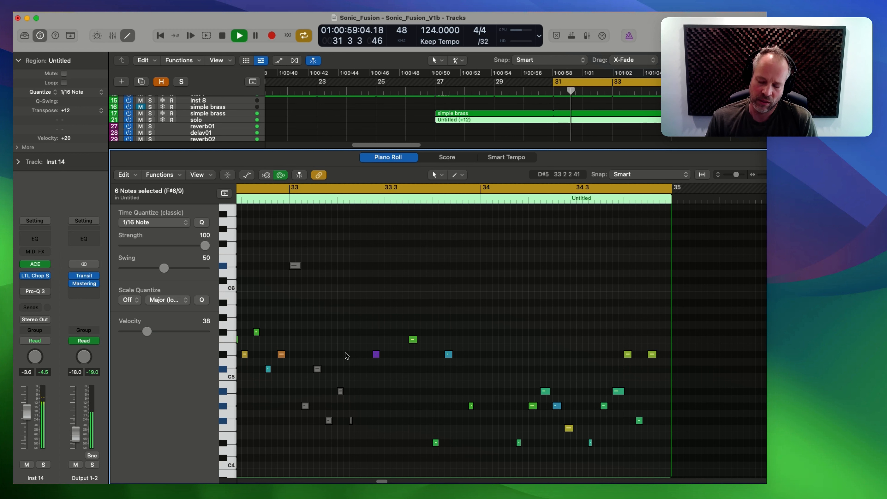
key("space")
Step: Unmute the five low solo notes following the muted high note at bar 33 and play the cycle through bar 34
left_click_drag(300, 349, 352, 424)
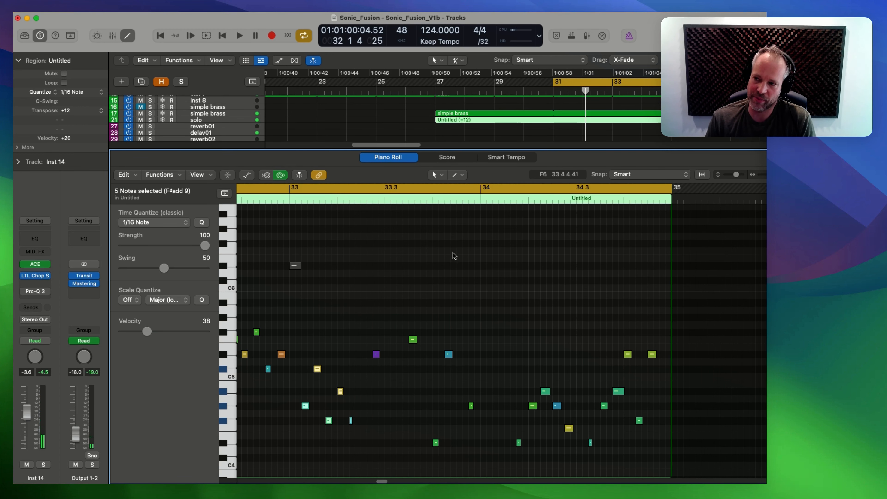
key("space")
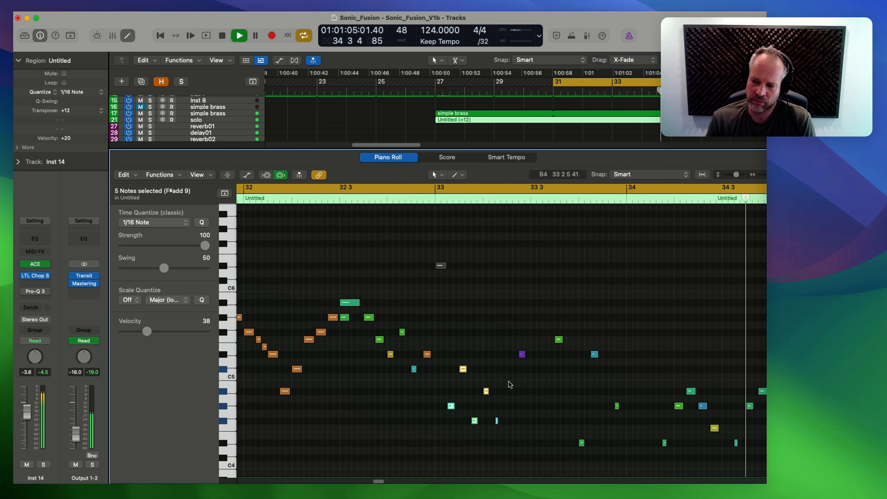
key("space")
Step: Mute the first four of the low notes after bar 33 again and lengthen the fifth, F#4, to 0 0 1 0
left_click_drag(450, 362, 489, 431)
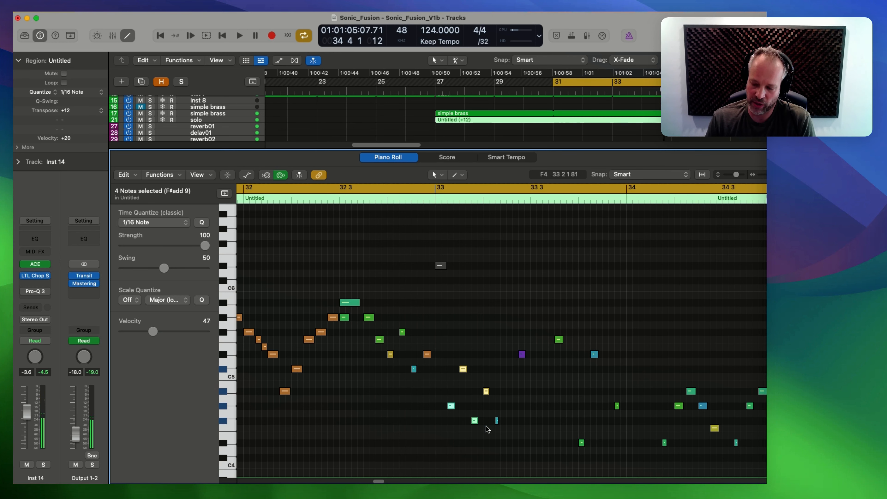
left_click(497, 421)
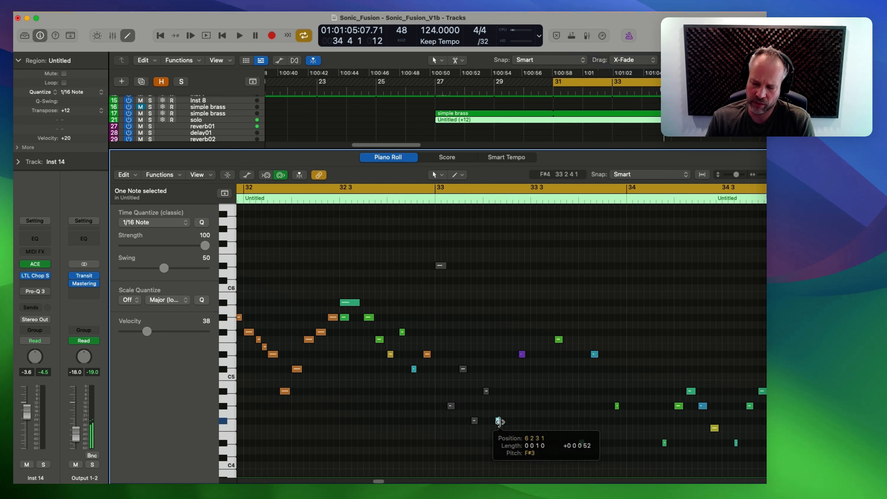
left_click(492, 435)
left_click_drag(493, 435, 529, 382)
Step: Audition the following notes and copy the short G#4 just before bar 34 to G4 and F#4, forming a rising chromatic run
left_click(523, 354)
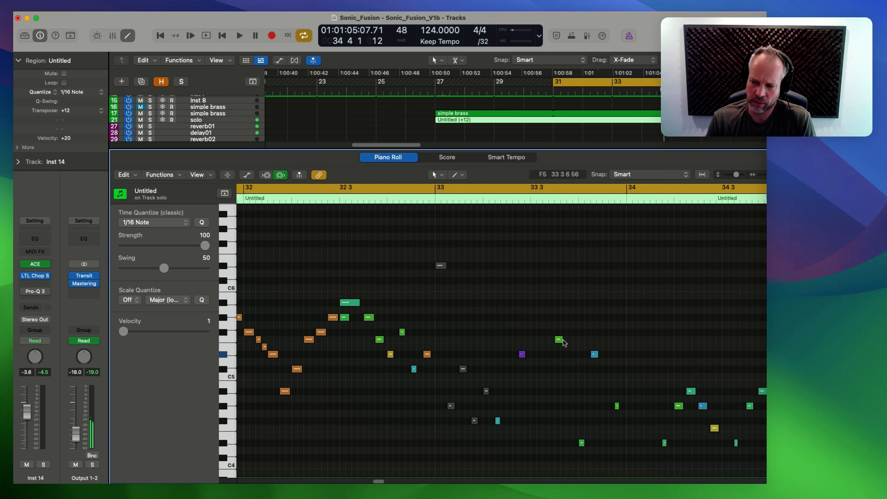
left_click(559, 340)
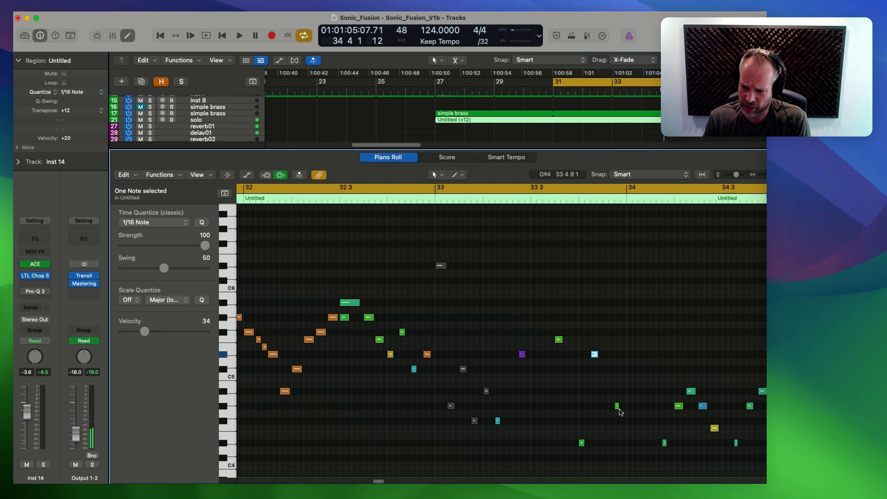
left_click_drag(618, 407, 607, 421)
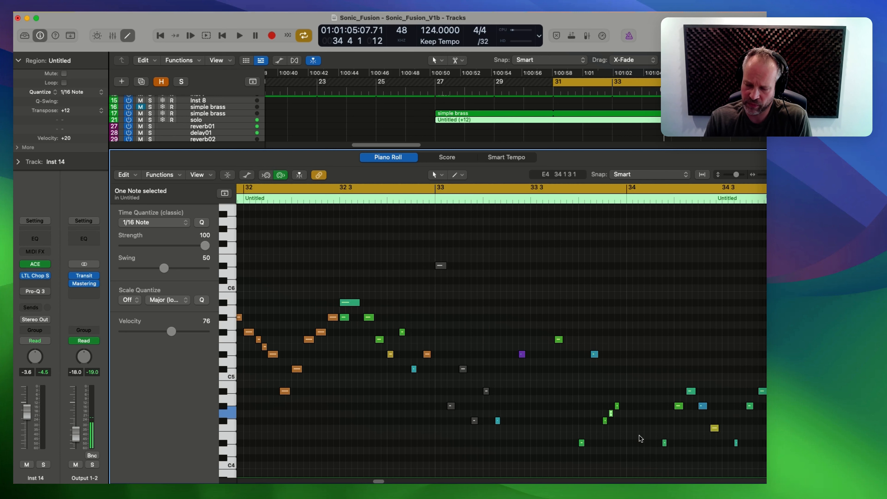
Step: Play the cycle with the new run and mute the last two solo notes before bar 35
key("space")
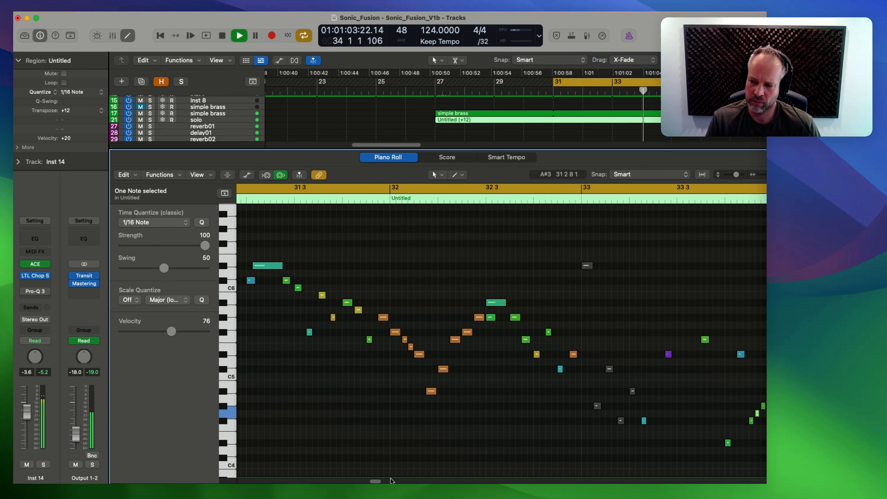
left_click_drag(375, 483, 384, 478)
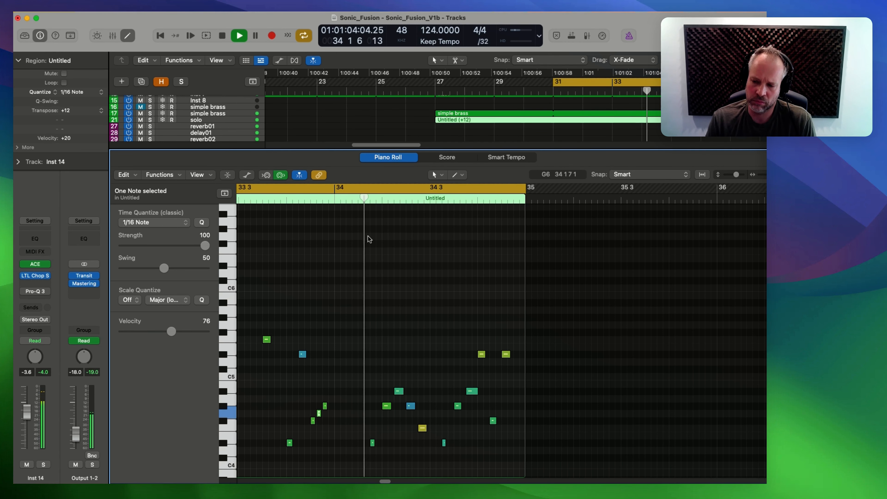
key("space")
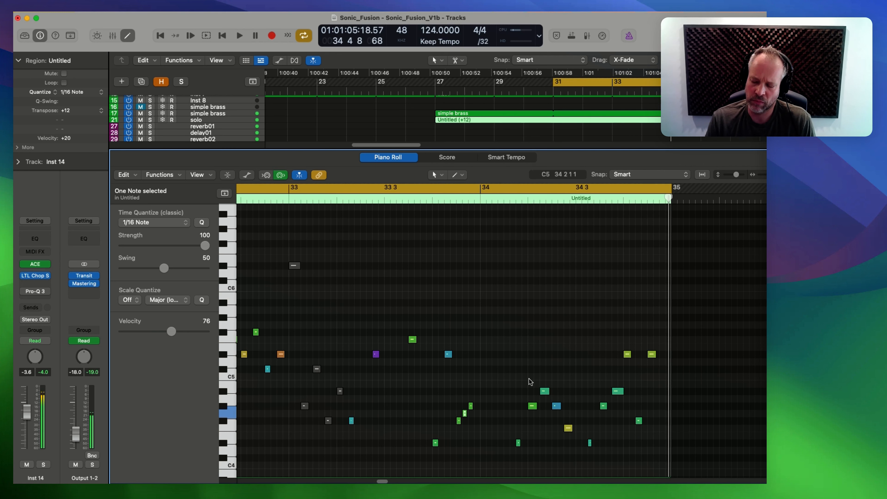
left_click_drag(638, 347, 663, 447)
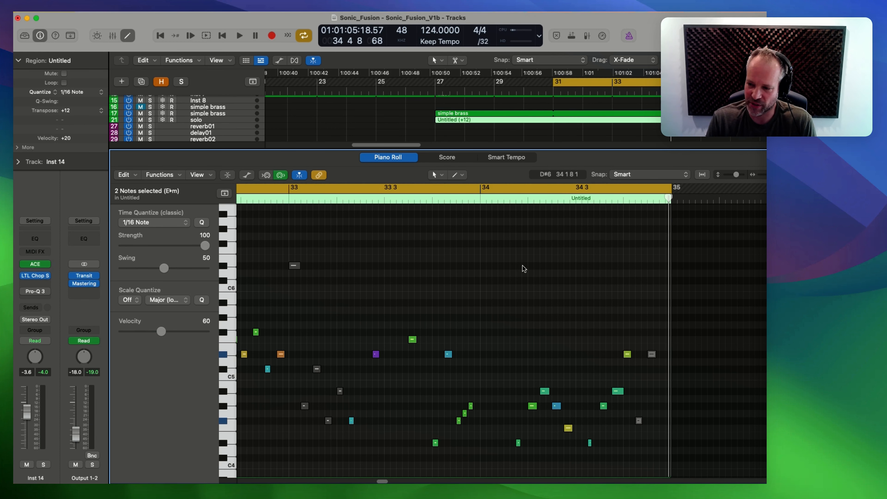
scroll(513, 294, "down", 5)
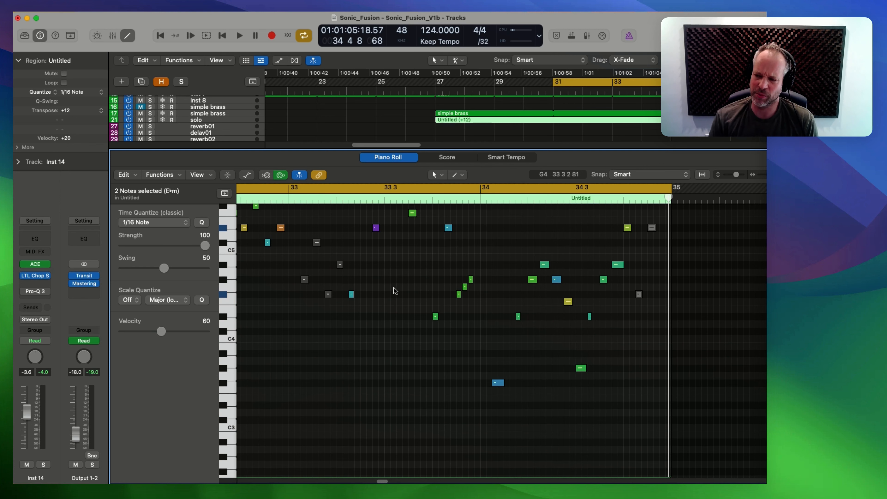
Step: Close the Piano Roll, select the solo track, and play the cycle with its start extended back to bar 27
key("x")
key("x")
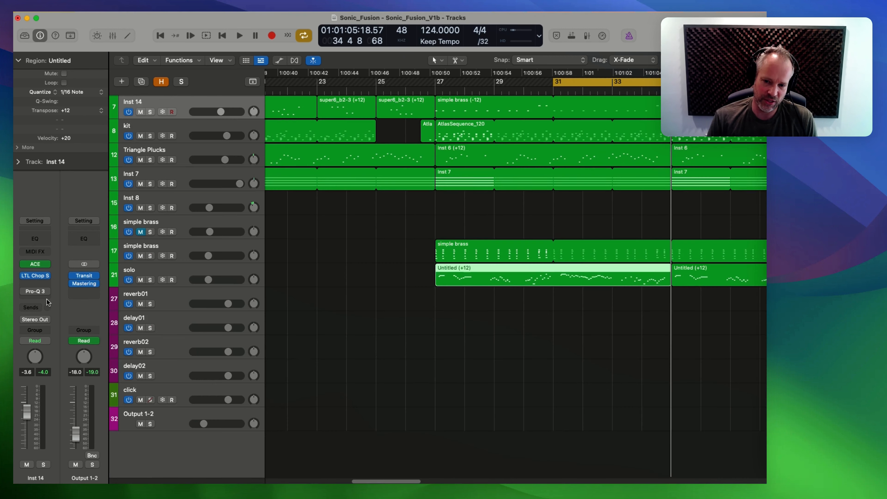
left_click(198, 267)
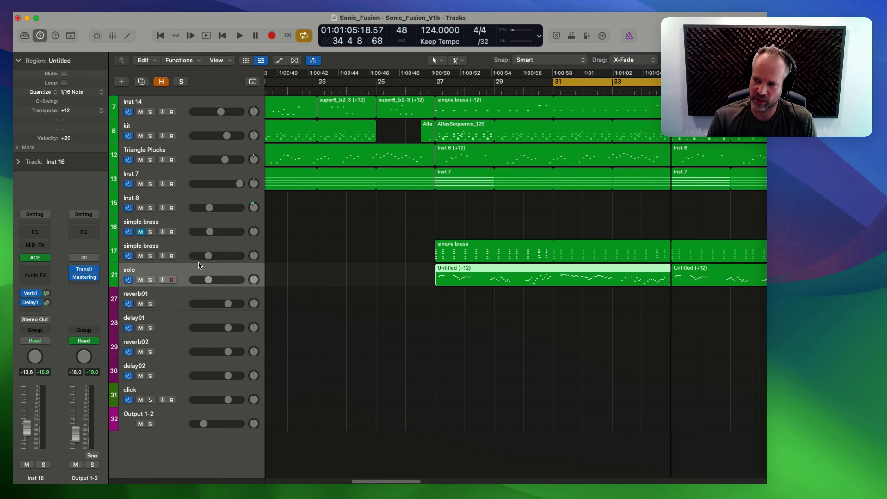
left_click_drag(556, 82, 435, 82)
key("space")
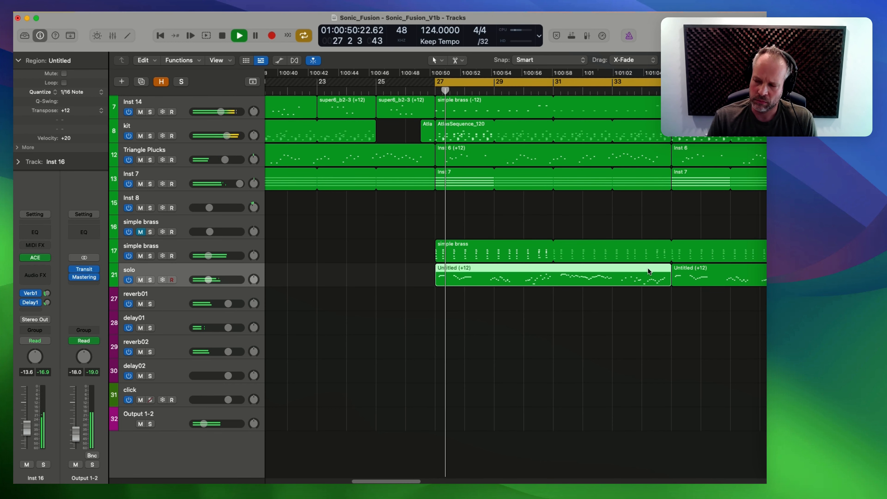
key("space")
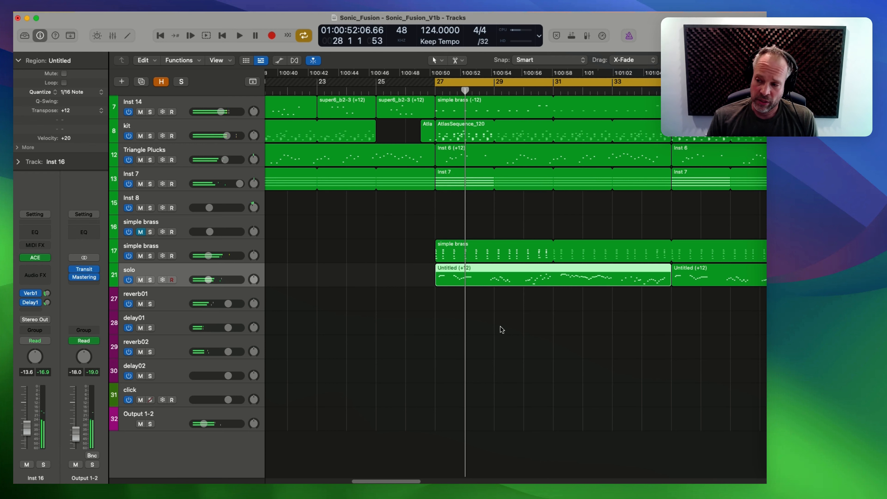
Step: Unmute the last two solo notes before bar 35 in the Piano Roll and play the cycle through to its restart
double_click(574, 281)
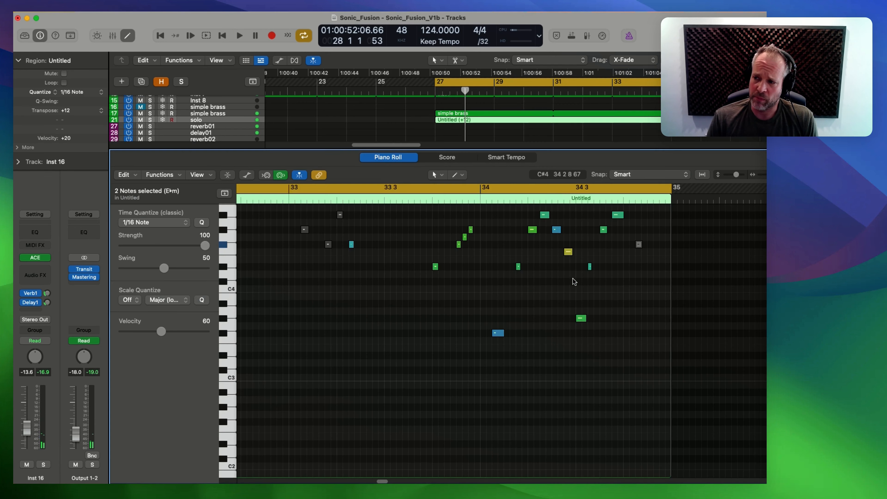
scroll(628, 275, "up", 6)
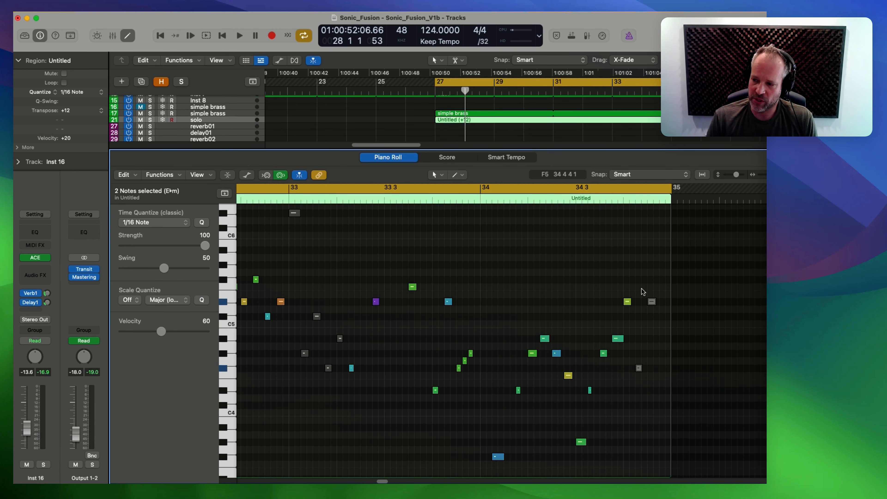
left_click_drag(643, 291, 667, 396)
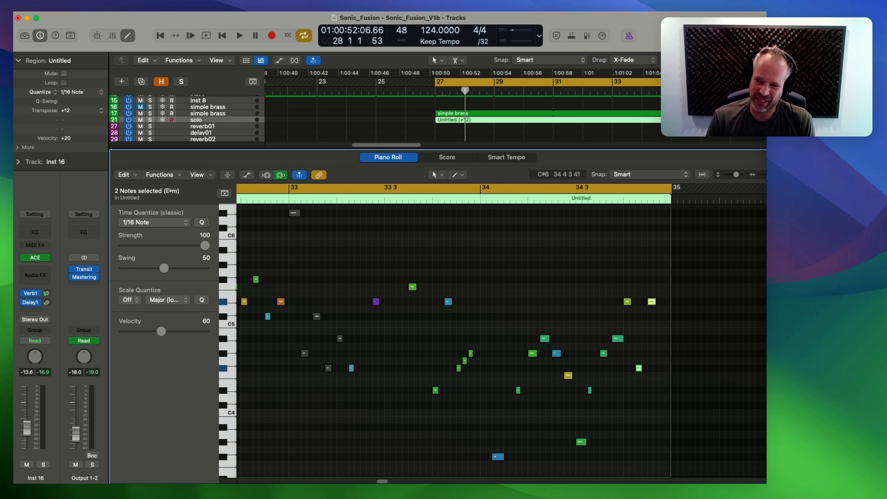
key("space")
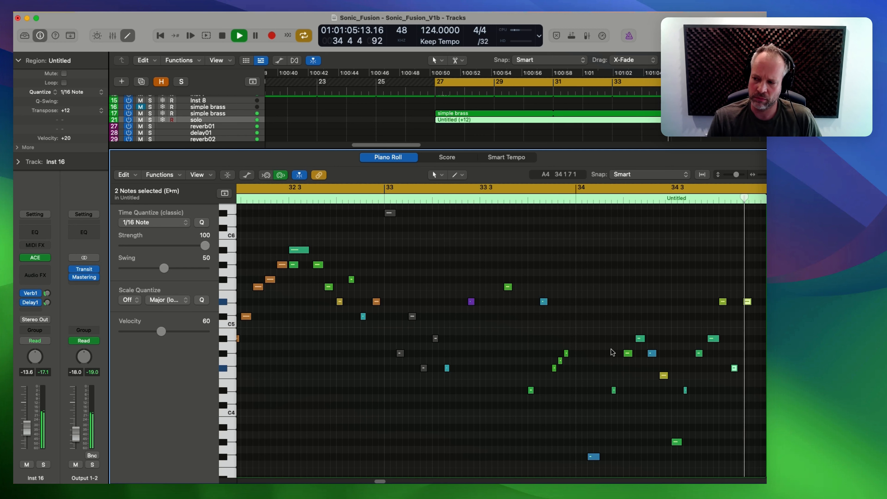
key("space")
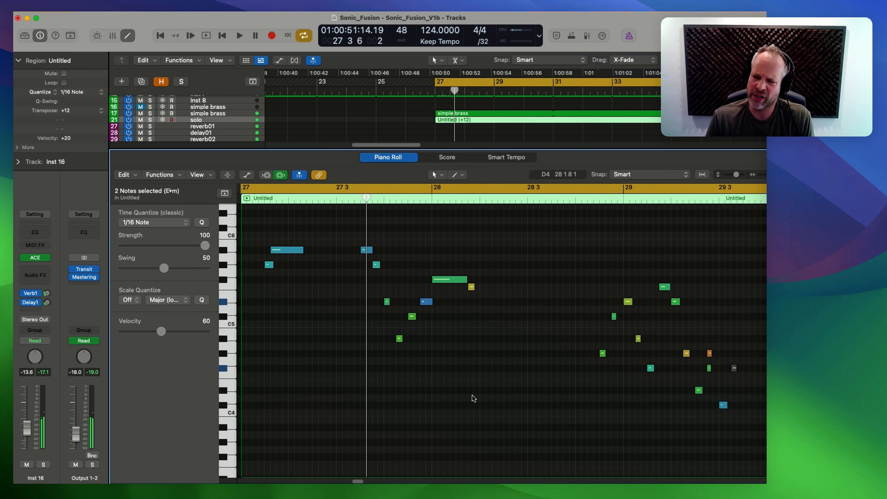
Step: Close the Piano Roll and insert a Tape Delay on the solo track
key("x")
key("x")
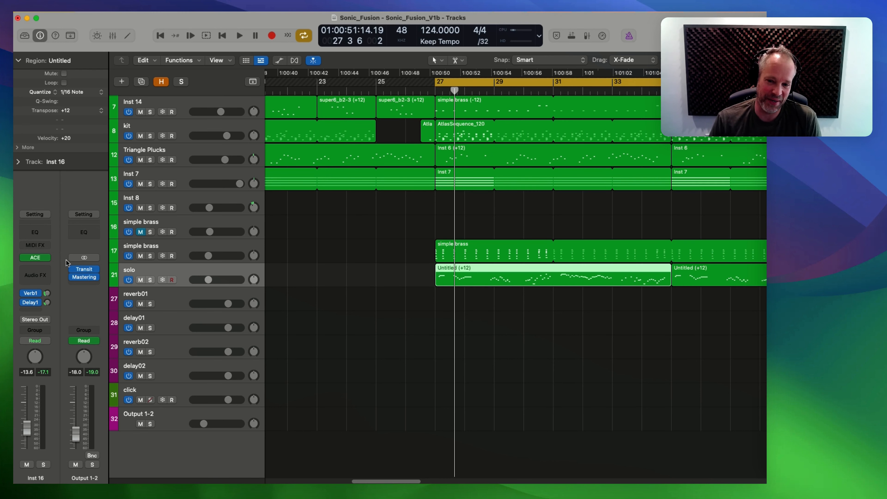
left_click(41, 272)
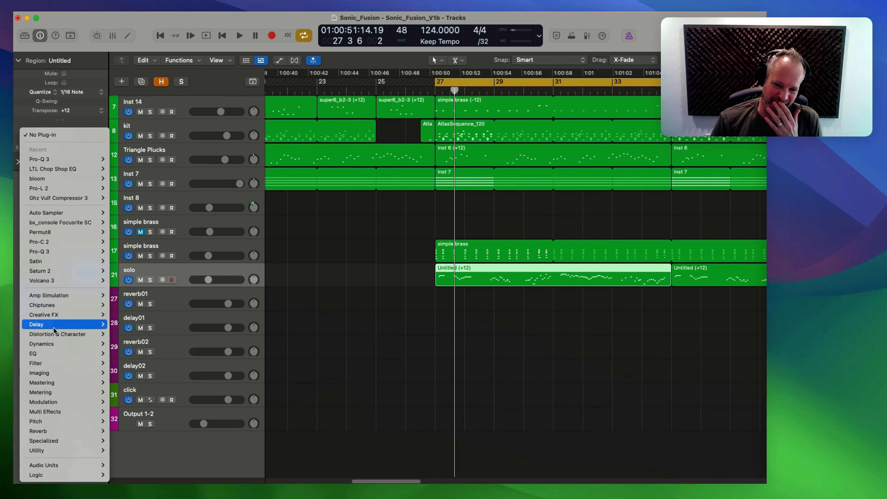
left_click(197, 324)
left_click_drag(481, 143, 408, 150)
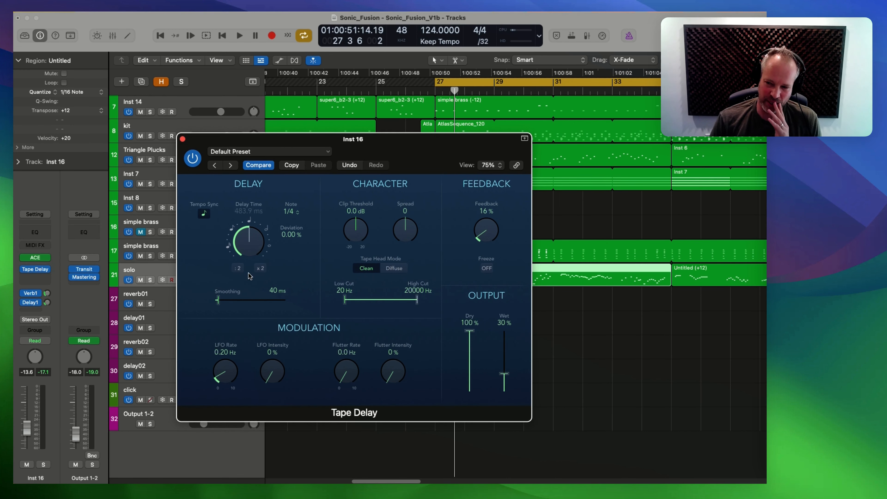